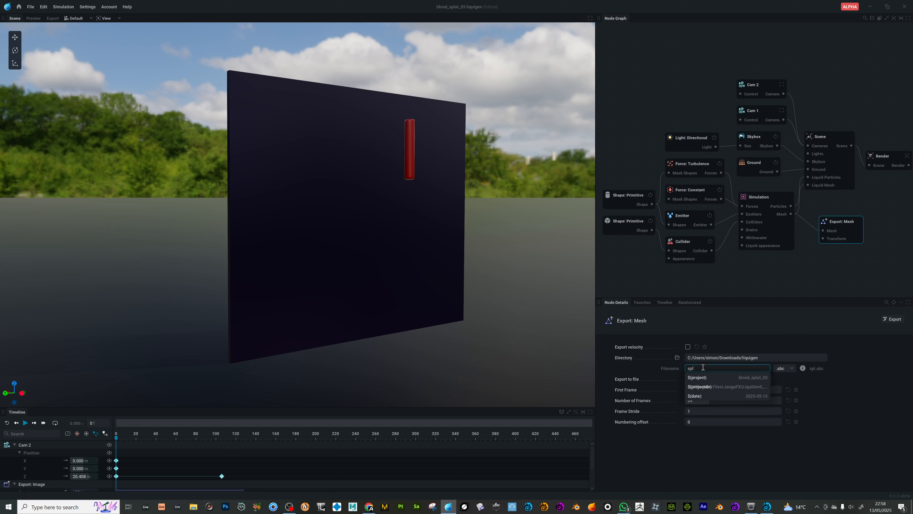
Name the mesh export file splatter, set its frame stride to 2 and turn off framerate compensation.
{"action": "type", "text": "er"}
{"action": "key", "text": "Return"}
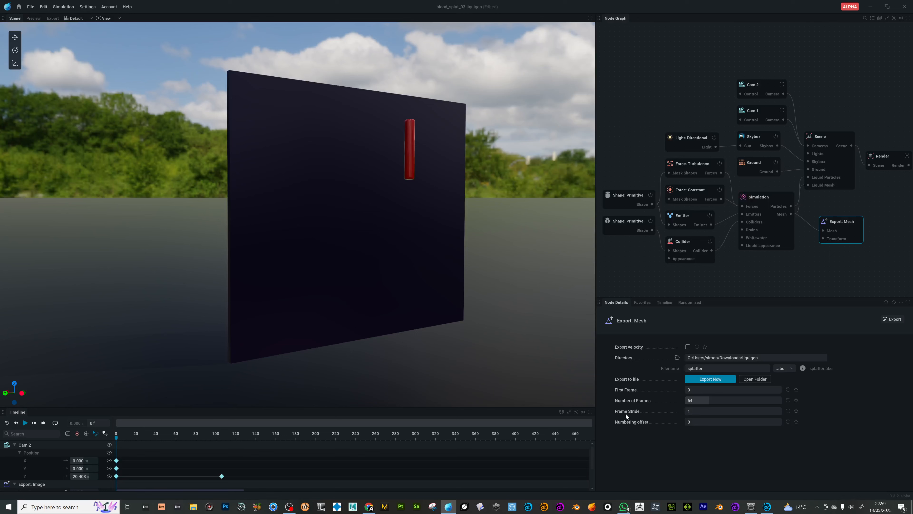
{"action": "left_click", "coordinate": [692, 411]}
{"action": "type", "text": "2"}
{"action": "key", "text": "Return"}
{"action": "left_click", "coordinate": [687, 432]}
Play the splatter simulation to about frame 238, then export the mesh with the number of frames set to 120.
{"action": "left_click", "coordinate": [26, 424]}
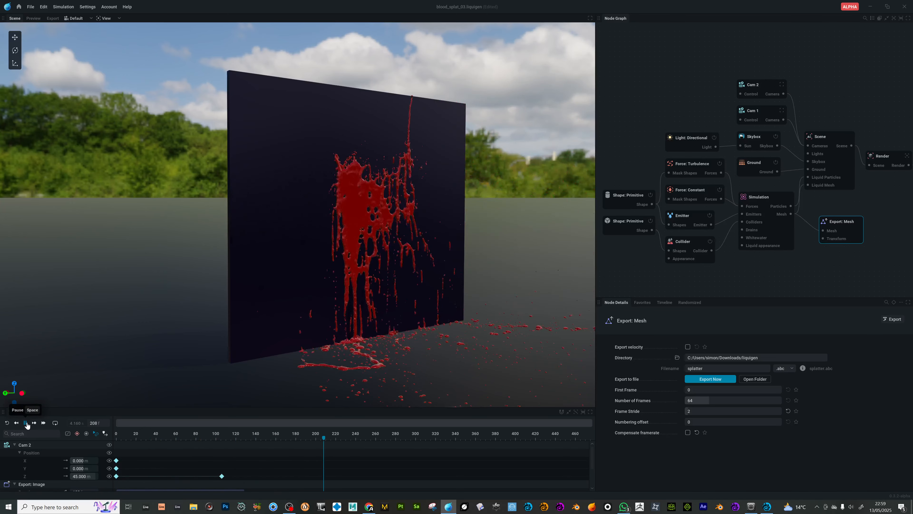
{"action": "left_click", "coordinate": [25, 424]}
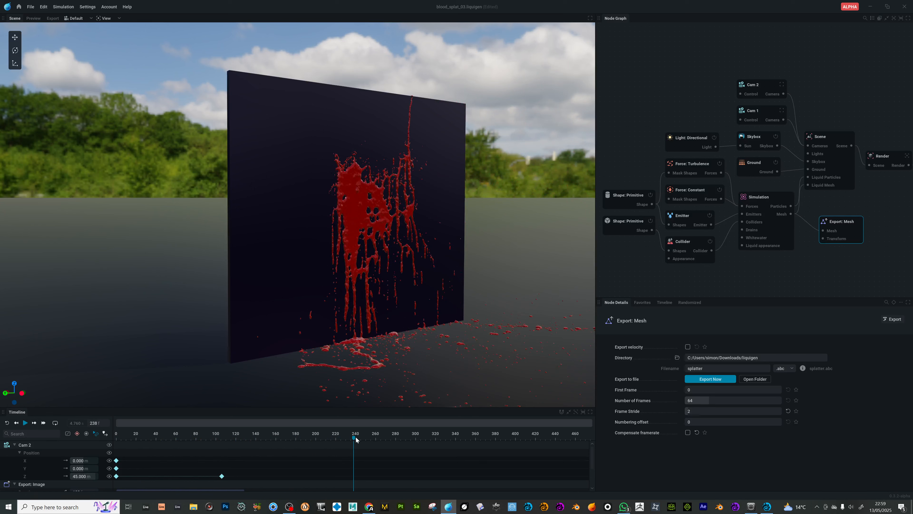
{"action": "left_click", "coordinate": [706, 400]}
{"action": "key", "text": "Return"}
{"action": "left_click", "coordinate": [892, 320]}
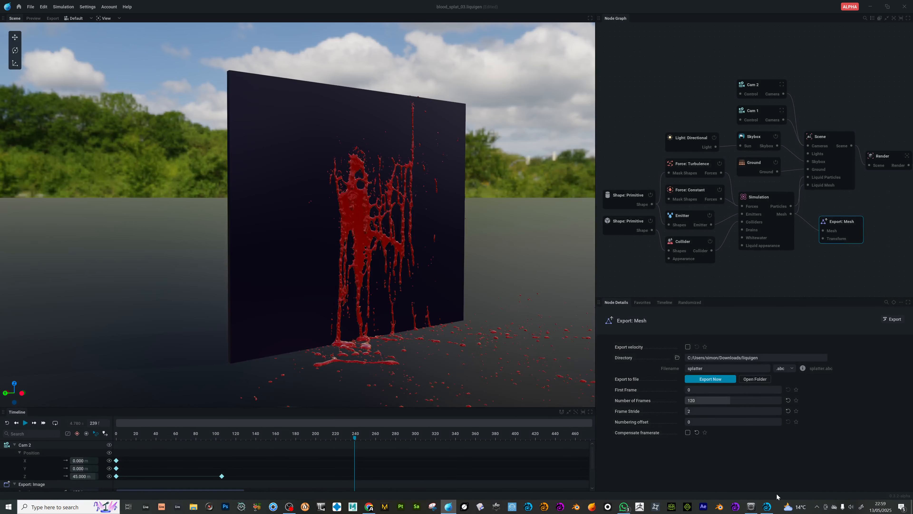
Switch to LightWave Layout and import splatter.abc from the Downloads/liquigen folder as Alembic, added under the scene root.
{"action": "left_click", "coordinate": [767, 506]}
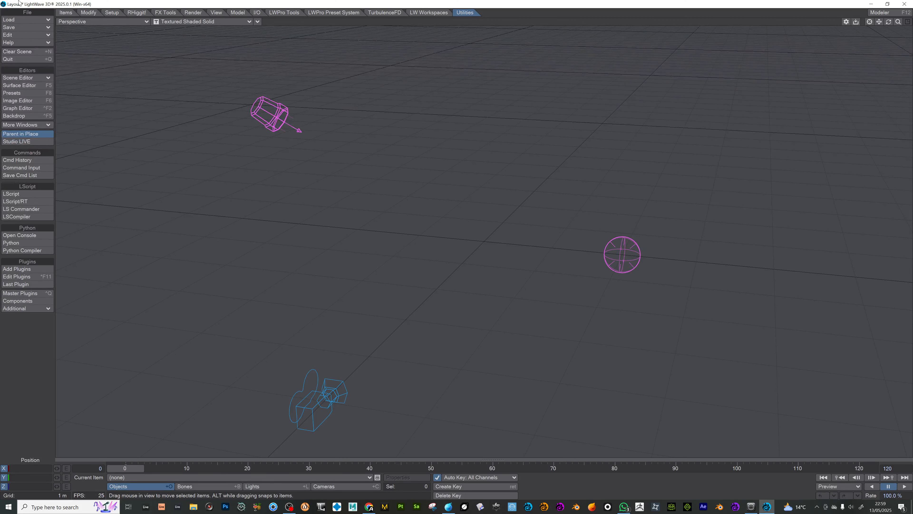
{"action": "left_click", "coordinate": [33, 20]}
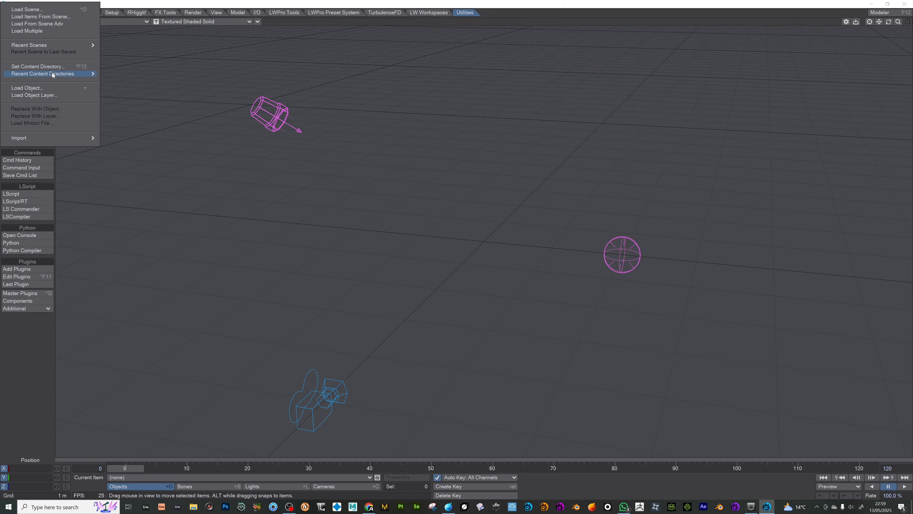
{"action": "mouse_move", "coordinate": [58, 135]}
{"action": "left_click", "coordinate": [123, 136]}
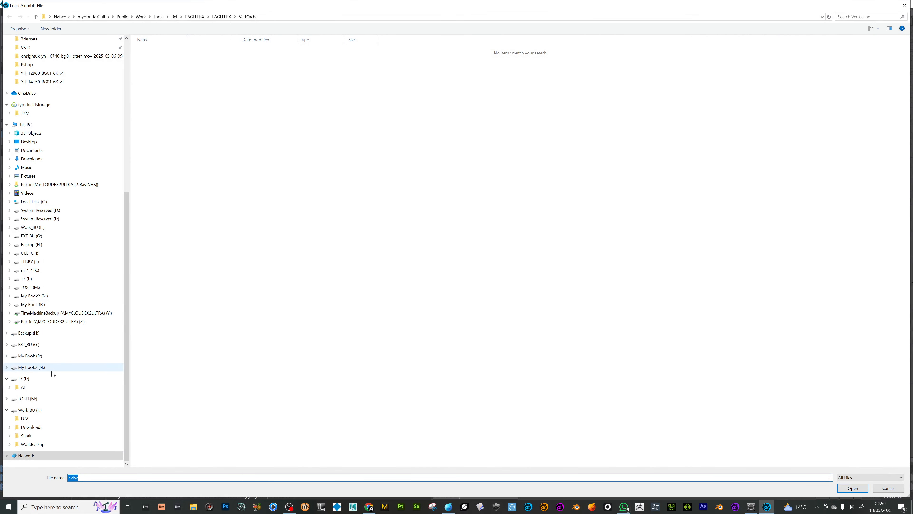
{"action": "left_click", "coordinate": [45, 161]}
{"action": "double_click", "coordinate": [155, 61]}
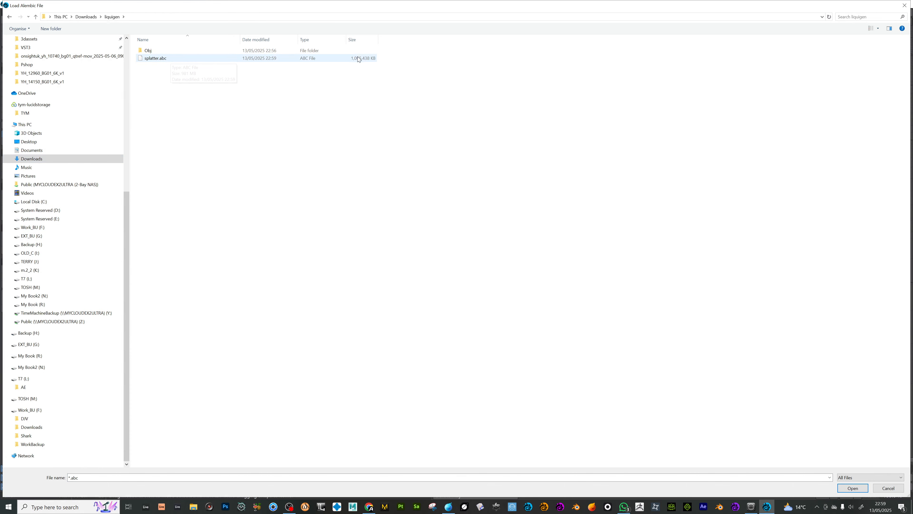
{"action": "double_click", "coordinate": [190, 57]}
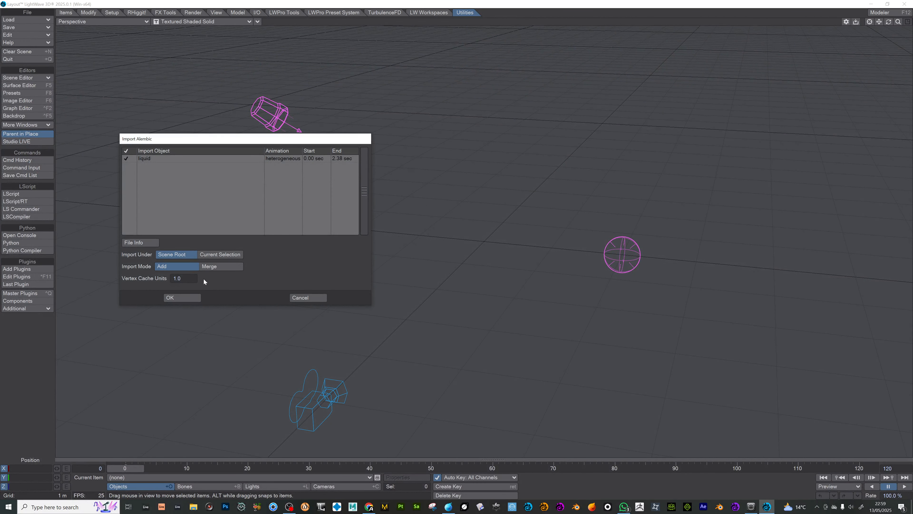
{"action": "left_click", "coordinate": [185, 297]}
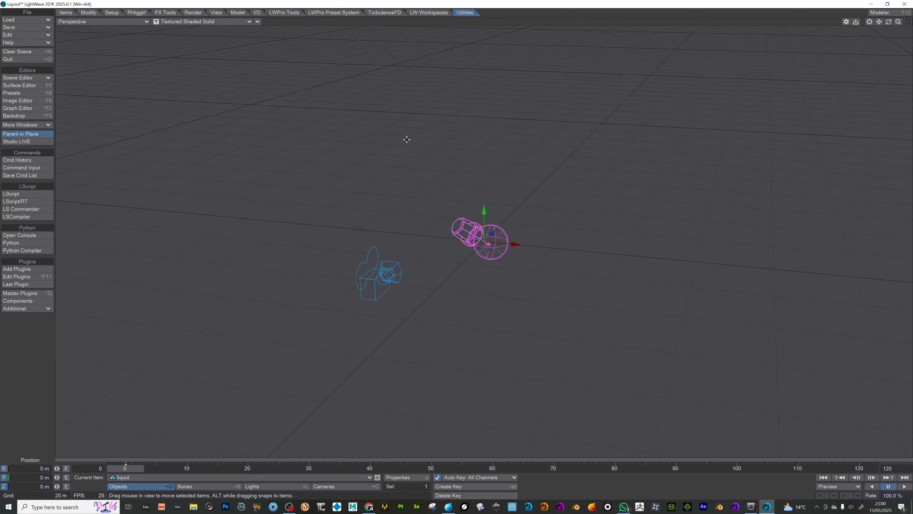
Review the imported liquid animation by scrubbing the timeline to frame 18 and on to frame 48.
{"action": "scroll", "coordinate": [407, 139], "scroll_direction": "up", "scroll_amount": 5}
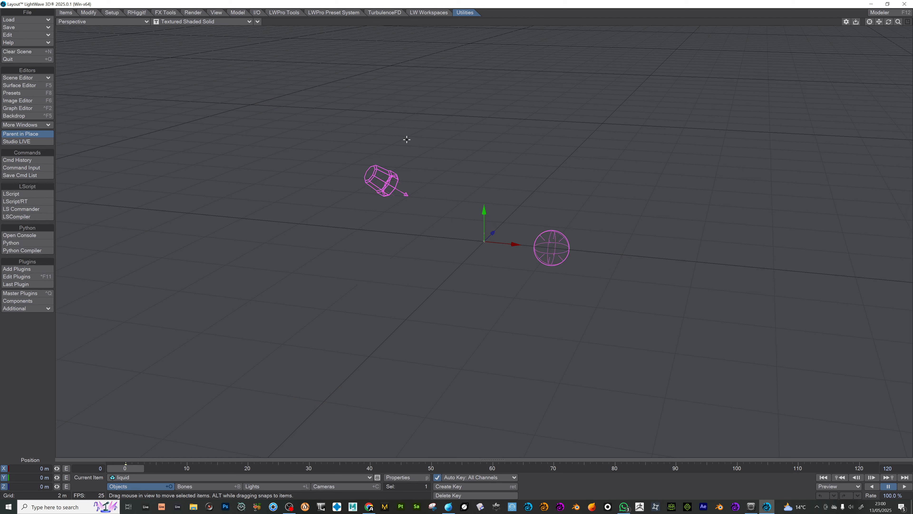
{"action": "scroll", "coordinate": [406, 139], "scroll_direction": "up", "scroll_amount": 3}
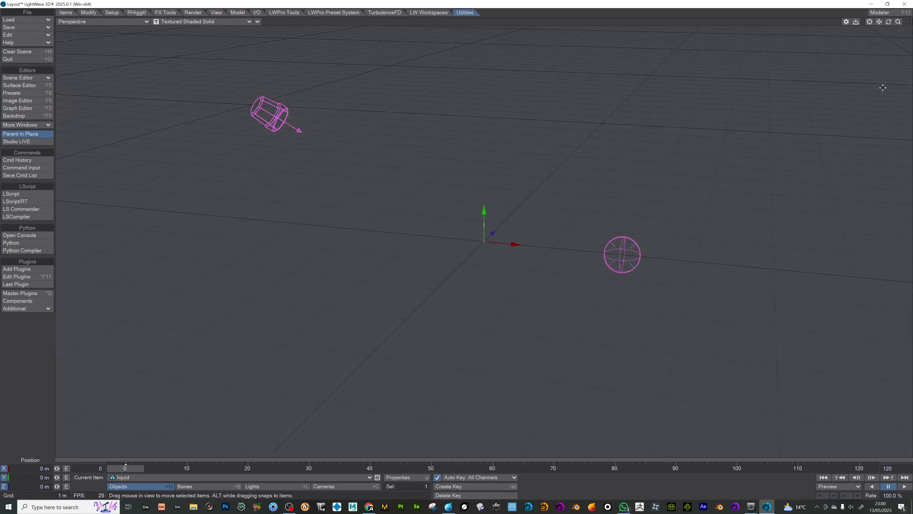
{"action": "left_click_drag", "start_coordinate": [898, 22], "coordinate": [904, 21]}
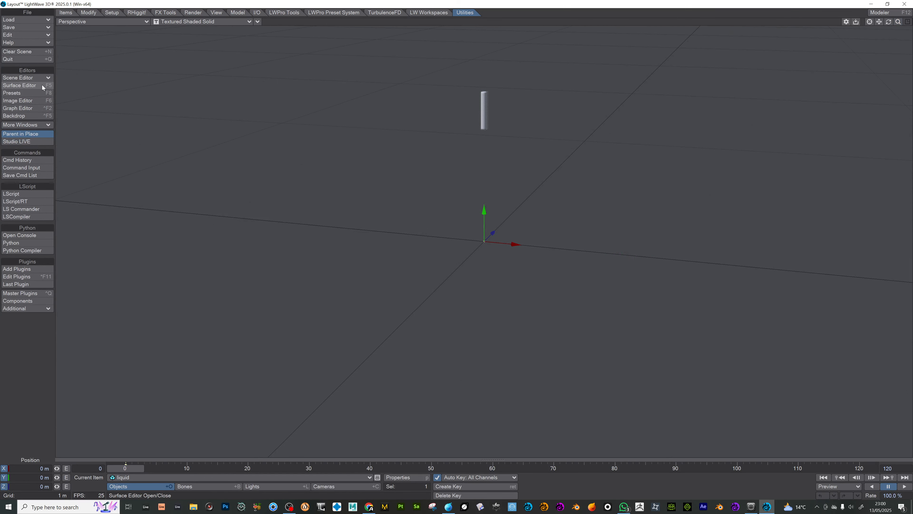
{"action": "left_click_drag", "start_coordinate": [125, 468], "coordinate": [235, 468]}
{"action": "left_click_drag", "start_coordinate": [888, 22], "coordinate": [912, 21]}
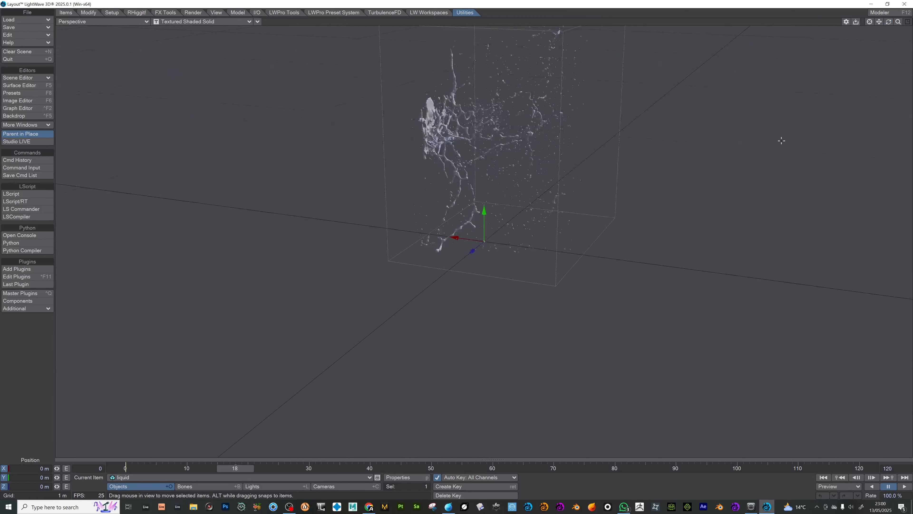
{"action": "left_click_drag", "start_coordinate": [275, 469], "coordinate": [418, 468]}
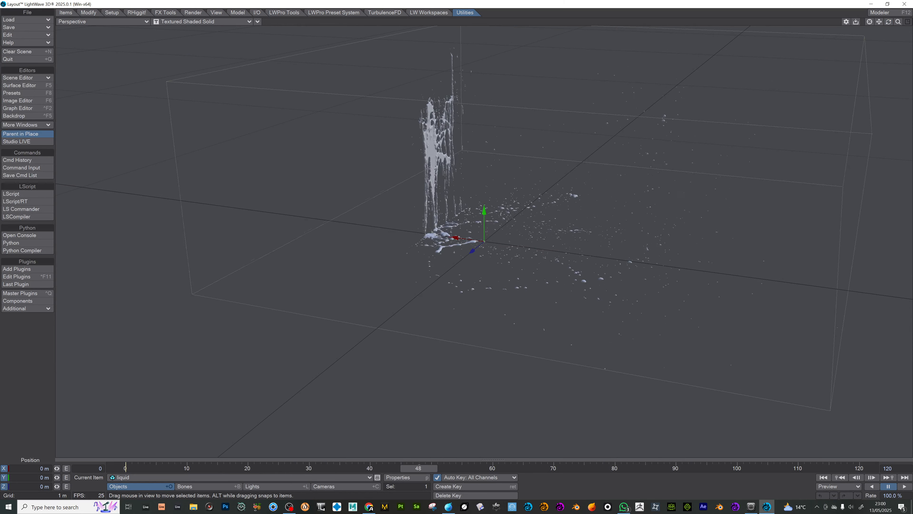
Change the liquid object's Default surface color to green (63, 127, 0) and check it on another frame.
{"action": "left_click", "coordinate": [28, 88]}
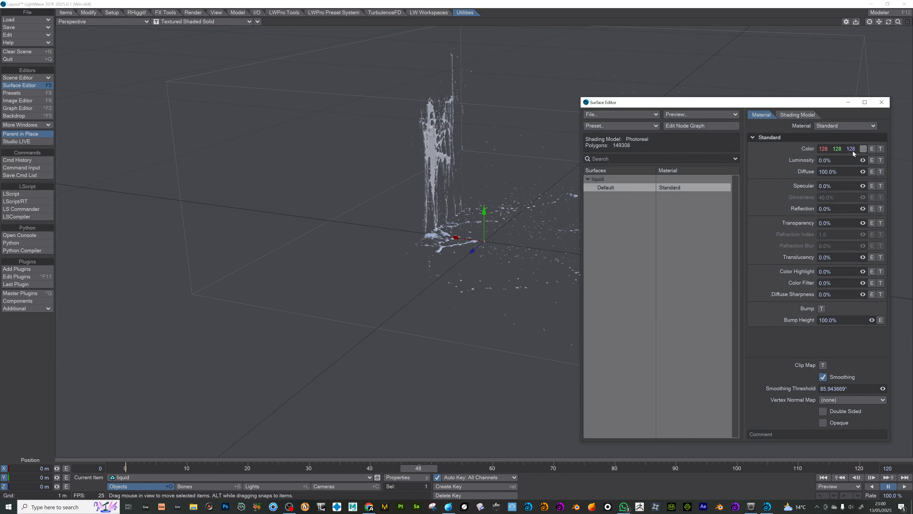
{"action": "left_click", "coordinate": [863, 149]}
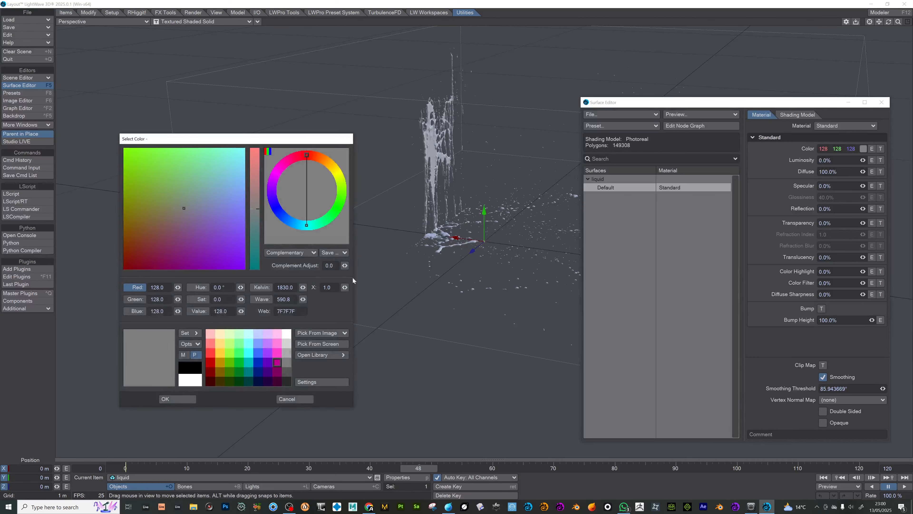
{"action": "left_click", "coordinate": [231, 373]}
{"action": "left_click", "coordinate": [177, 399]}
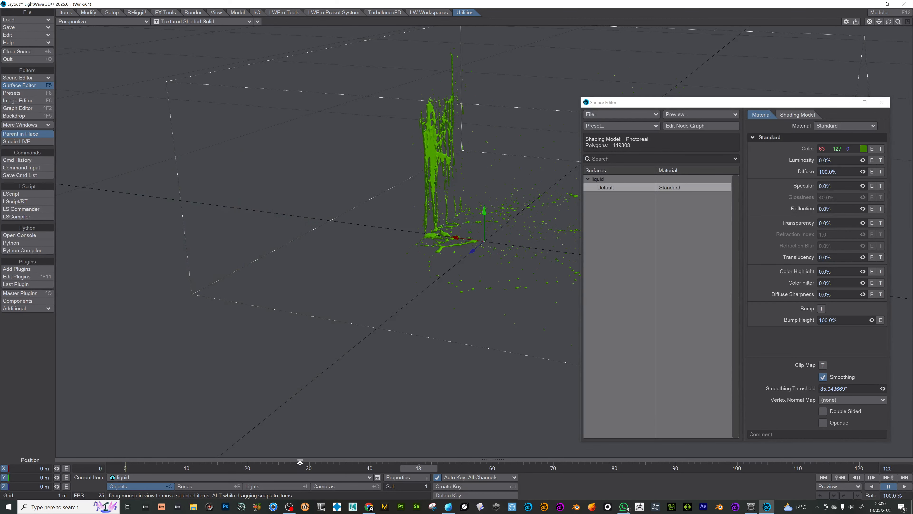
{"action": "mouse_move", "coordinate": [297, 467]}
{"action": "left_mouse_down"}
{"action": "mouse_move", "coordinate": [127, 468]}
{"action": "mouse_move", "coordinate": [298, 467]}
{"action": "left_mouse_up"}
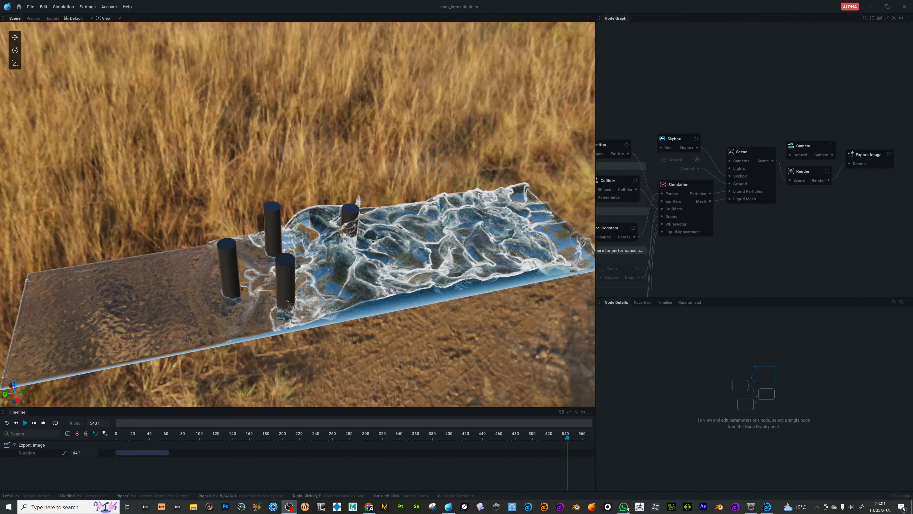
Restart the dam break simulation from frame 0, play it through and pause it at about frame 559.
{"action": "left_click", "coordinate": [7, 423]}
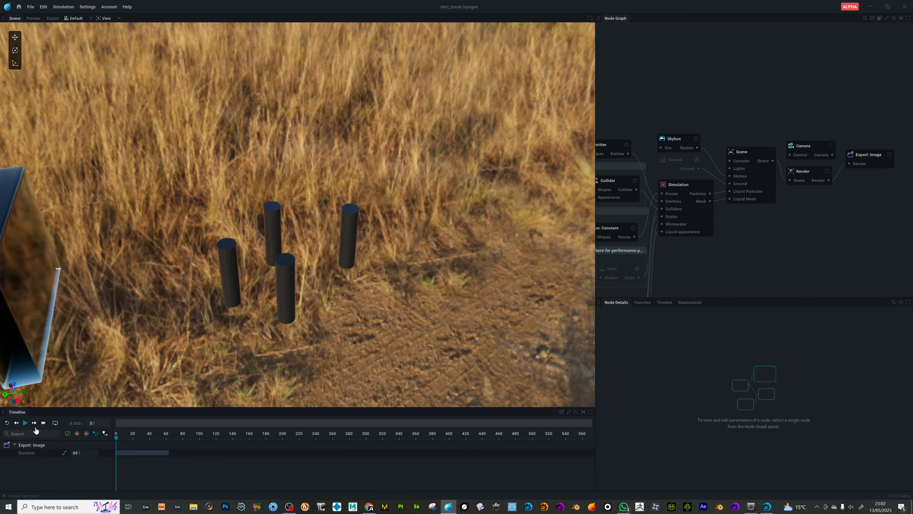
{"action": "left_click", "coordinate": [25, 423]}
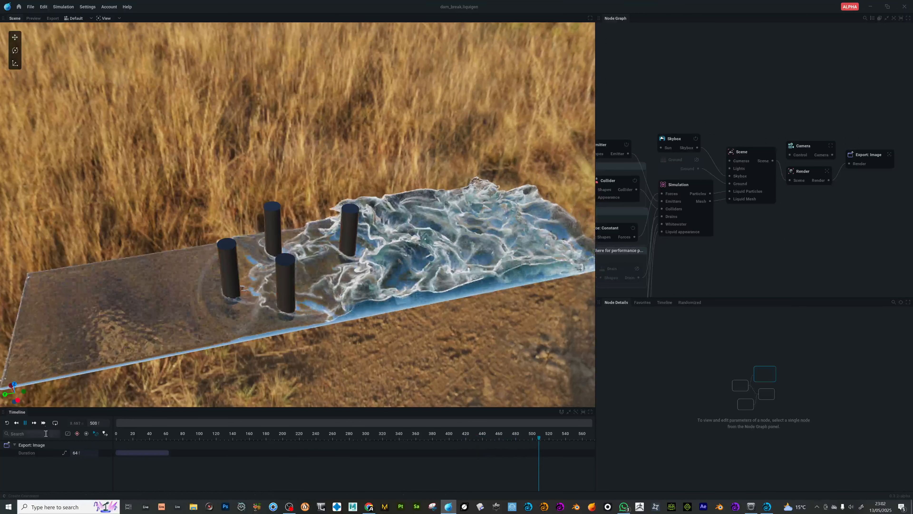
{"action": "left_click", "coordinate": [26, 424]}
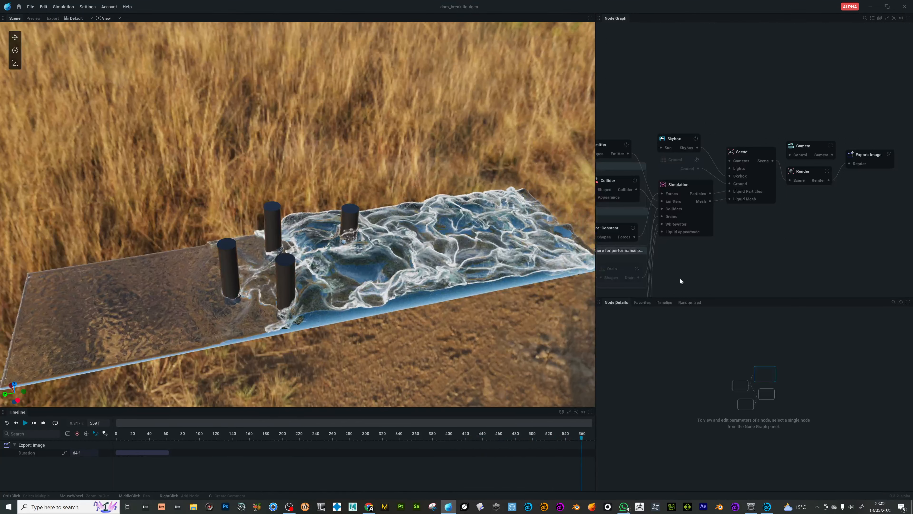
Set the Simulation node's step rate to 50 Hz, reset the simulation and replay it to about frame 469.
{"action": "middle_click_drag", "start_coordinate": [679, 277], "coordinate": [721, 195]}
{"action": "left_click", "coordinate": [744, 140]}
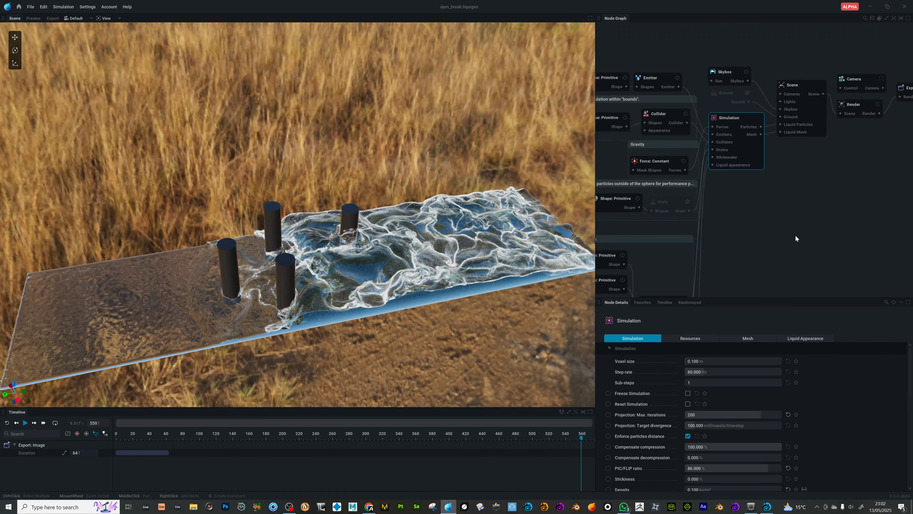
{"action": "left_click", "coordinate": [733, 372]}
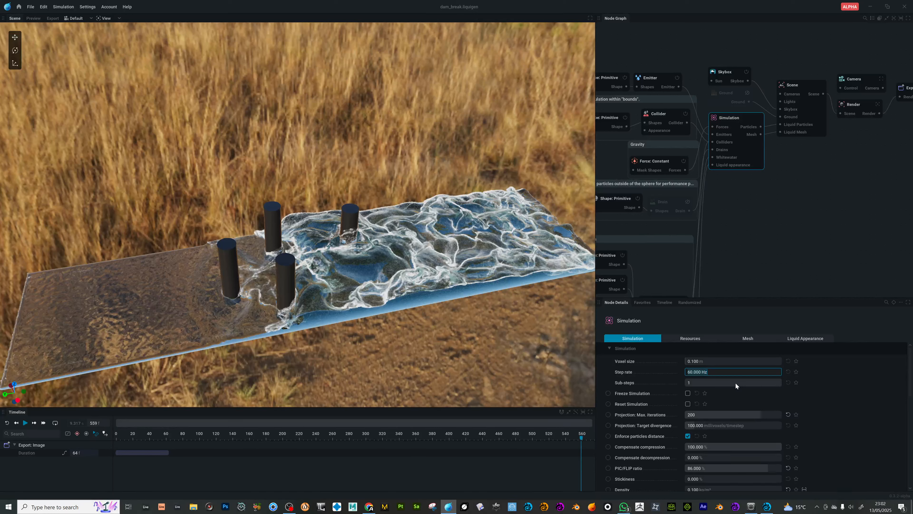
{"action": "type", "text": "50"}
{"action": "key", "text": "Return"}
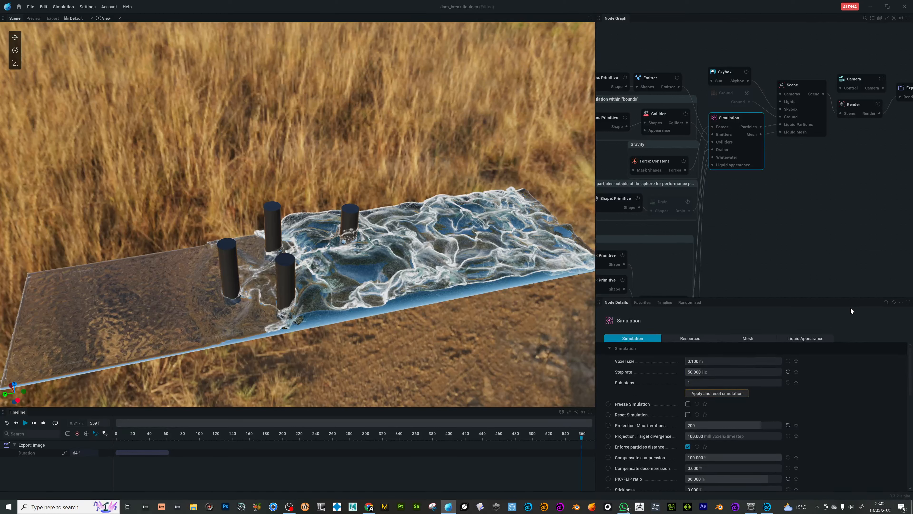
{"action": "left_click", "coordinate": [719, 393]}
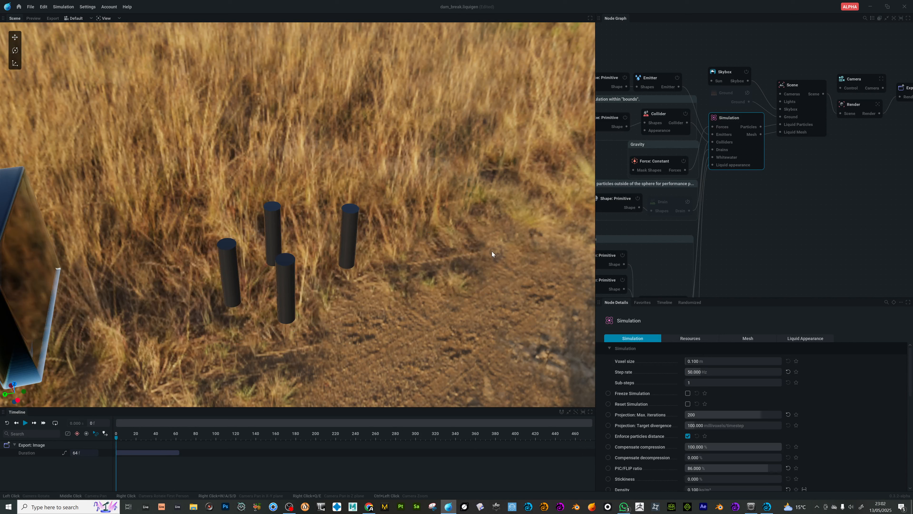
{"action": "left_click", "coordinate": [26, 423]}
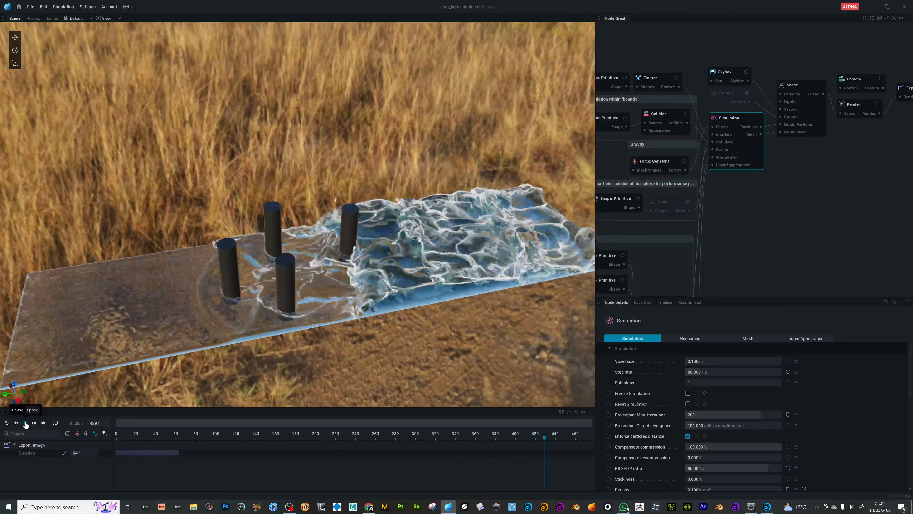
{"action": "left_click", "coordinate": [25, 425]}
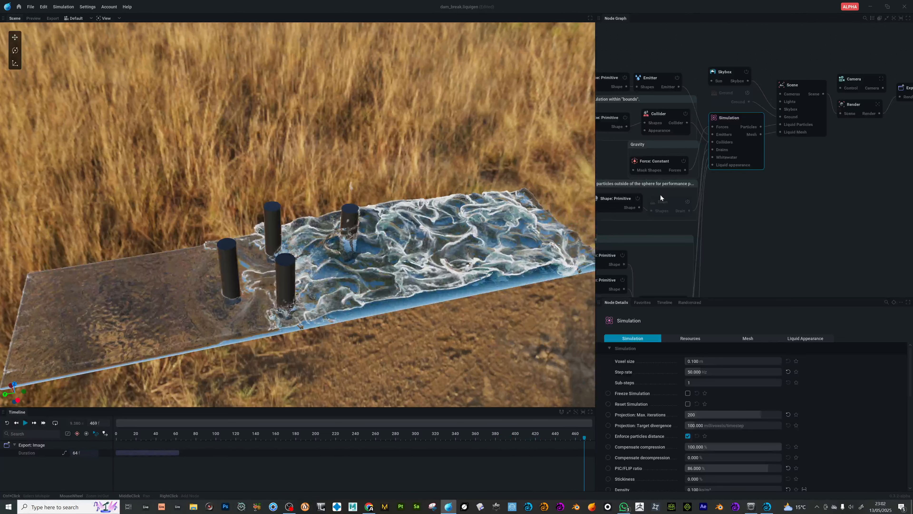
Add an Export: Mesh node on the Simulation's Mesh output, saving to the Downloads/liquigen folder with the filename watermesh.
{"action": "left_click_drag", "start_coordinate": [761, 134], "coordinate": [783, 226]}
{"action": "left_click", "coordinate": [784, 227]}
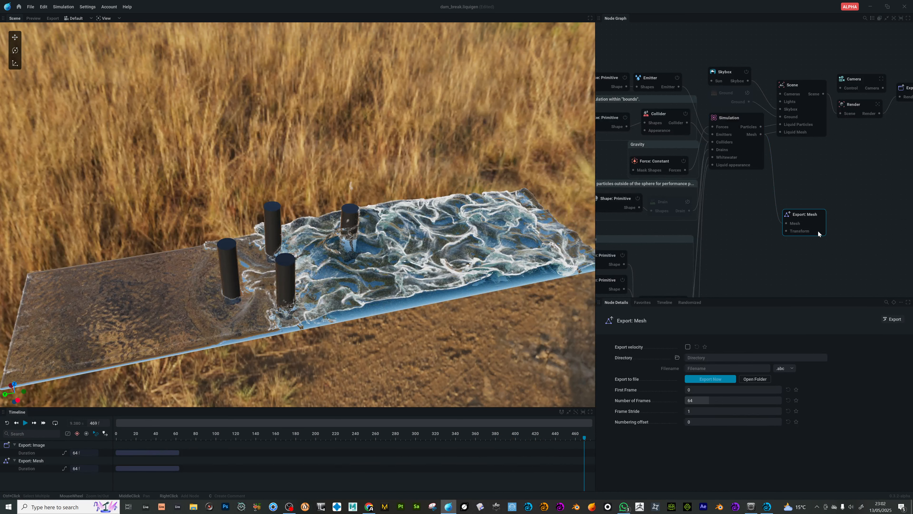
{"action": "left_click", "coordinate": [677, 357]}
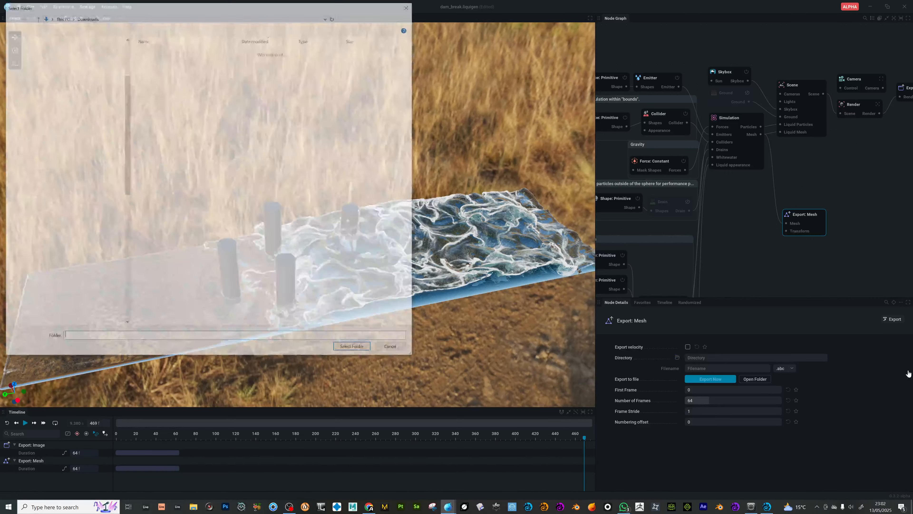
{"action": "double_click", "coordinate": [152, 61]}
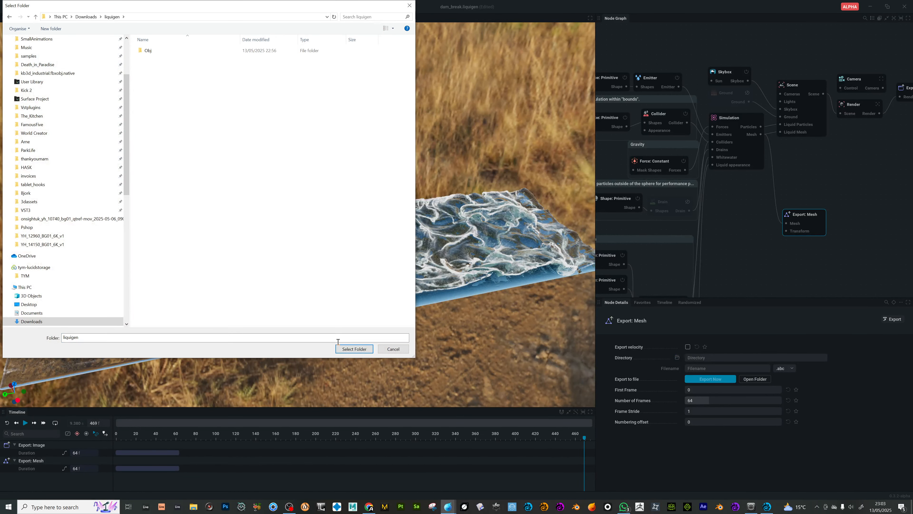
{"action": "left_click", "coordinate": [356, 349]}
{"action": "left_click", "coordinate": [700, 368]}
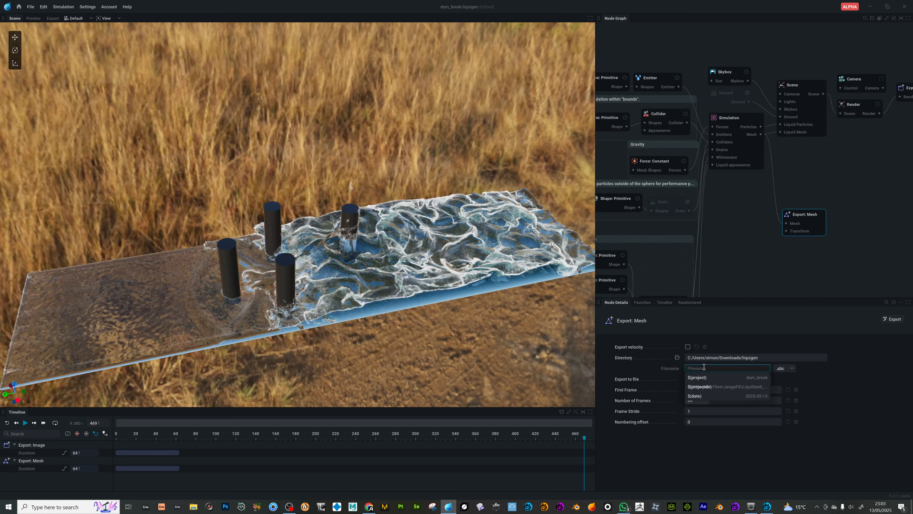
{"action": "type", "text": "watermesh"}
{"action": "key", "text": "Return"}
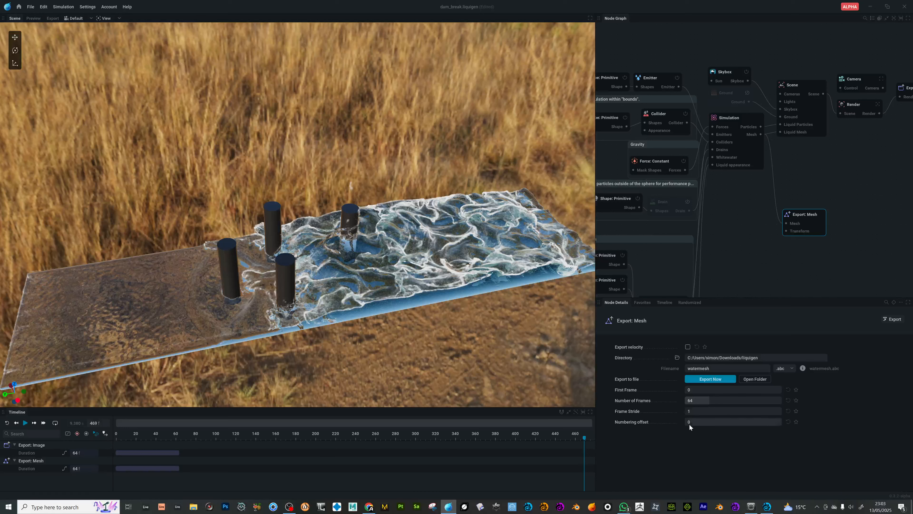
Set the watermesh export's frame stride to 2 and its number of frames to 230.
{"action": "left_click", "coordinate": [697, 411]}
{"action": "type", "text": "2"}
{"action": "key", "text": "Return"}
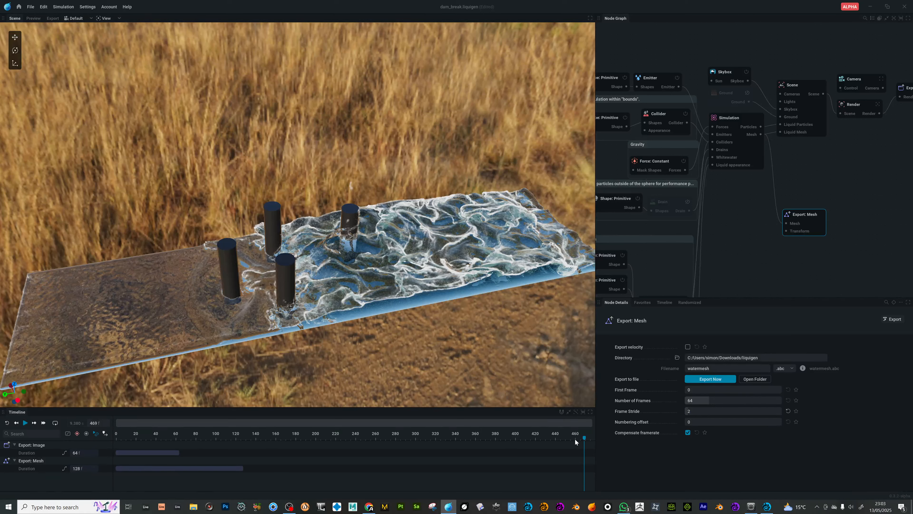
{"action": "left_click", "coordinate": [715, 402]}
{"action": "type", "text": "230"}
{"action": "key", "text": "Return"}
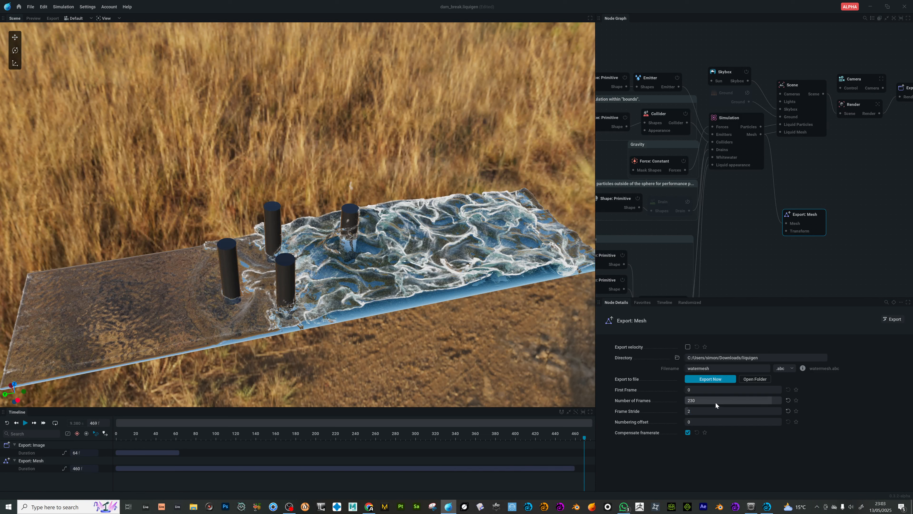
Export the watermesh Alembic file and move the Export: Mesh node below the Simulation node.
{"action": "left_click", "coordinate": [893, 319]}
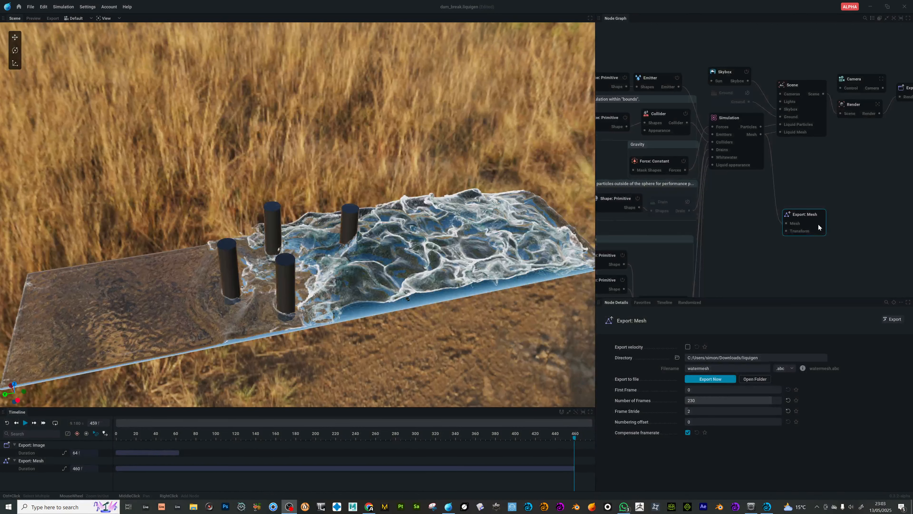
{"action": "left_click_drag", "start_coordinate": [819, 226], "coordinate": [780, 237]}
{"action": "left_click_drag", "start_coordinate": [761, 135], "coordinate": [787, 181]}
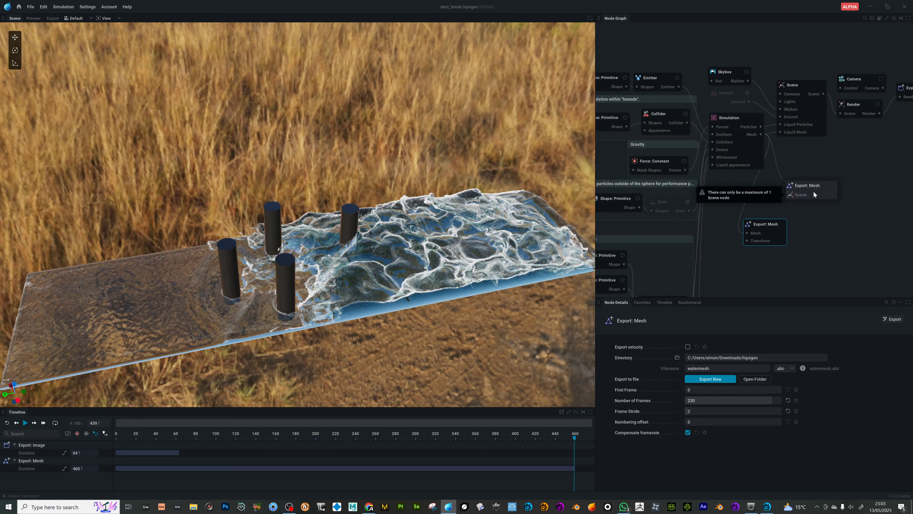
{"action": "left_click", "coordinate": [825, 186]}
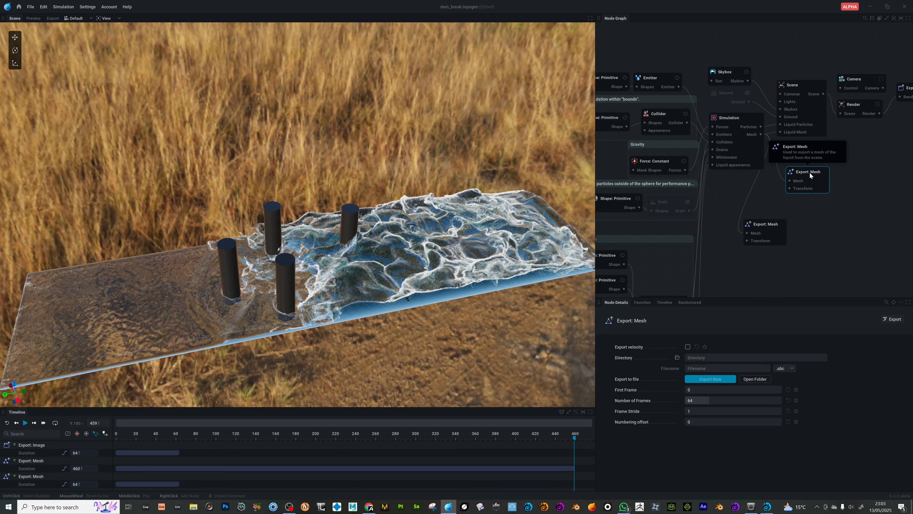
{"action": "key", "text": "Delete"}
Add an Export: Particles node on the Simulation's Particles output and include foam in its whitewater settings.
{"action": "left_click_drag", "start_coordinate": [761, 127], "coordinate": [818, 188]}
{"action": "left_click", "coordinate": [843, 193]}
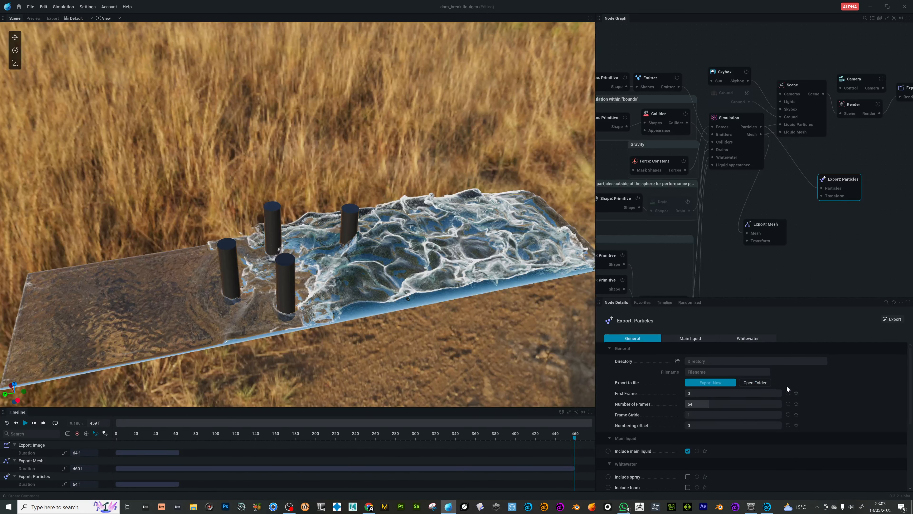
{"action": "left_click", "coordinate": [703, 361]}
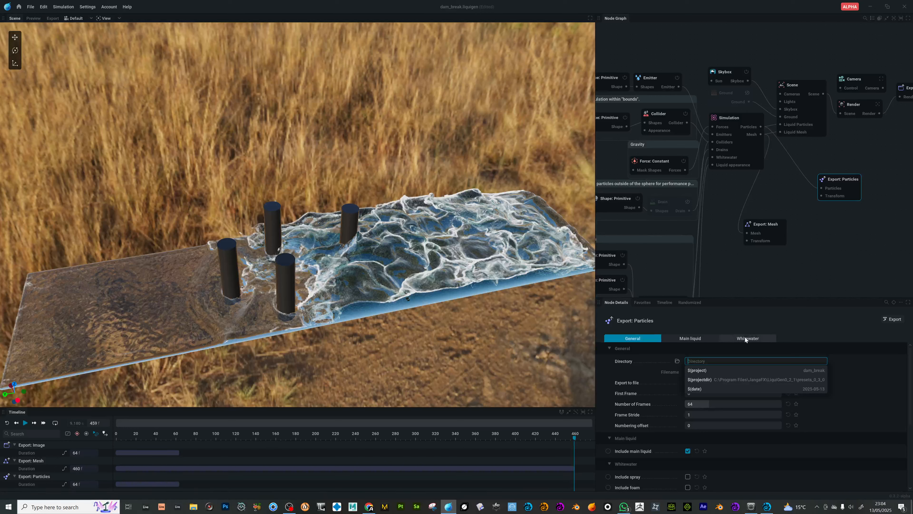
{"action": "left_click", "coordinate": [699, 338]}
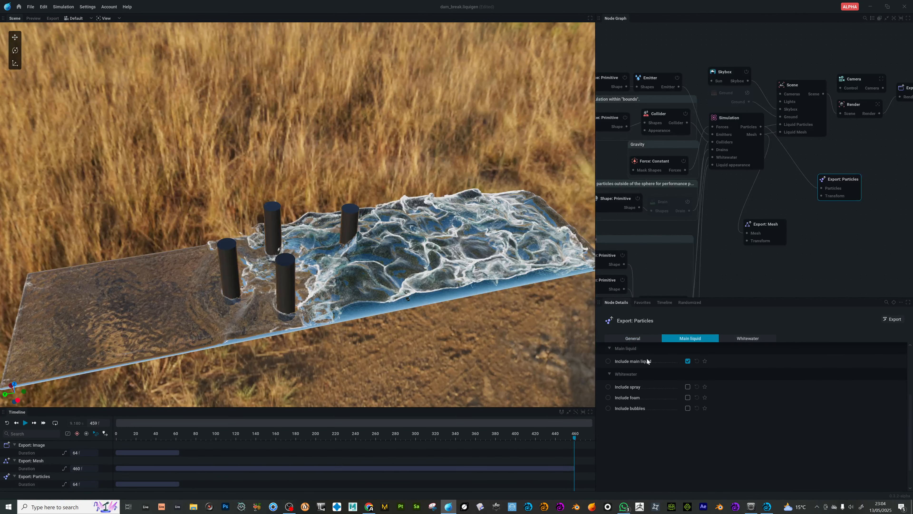
{"action": "left_click", "coordinate": [751, 339]}
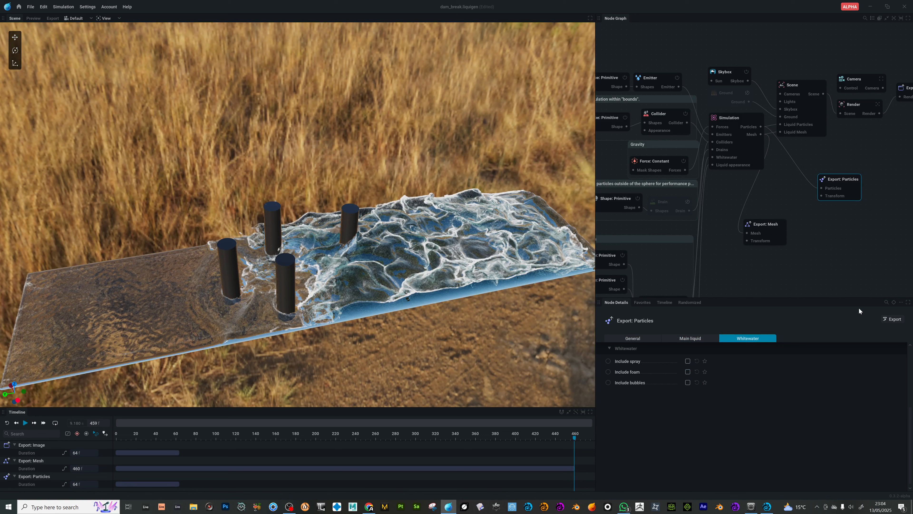
{"action": "left_click", "coordinate": [687, 360]}
{"action": "left_click", "coordinate": [687, 361]}
{"action": "left_click", "coordinate": [688, 372]}
{"action": "left_click", "coordinate": [652, 341]}
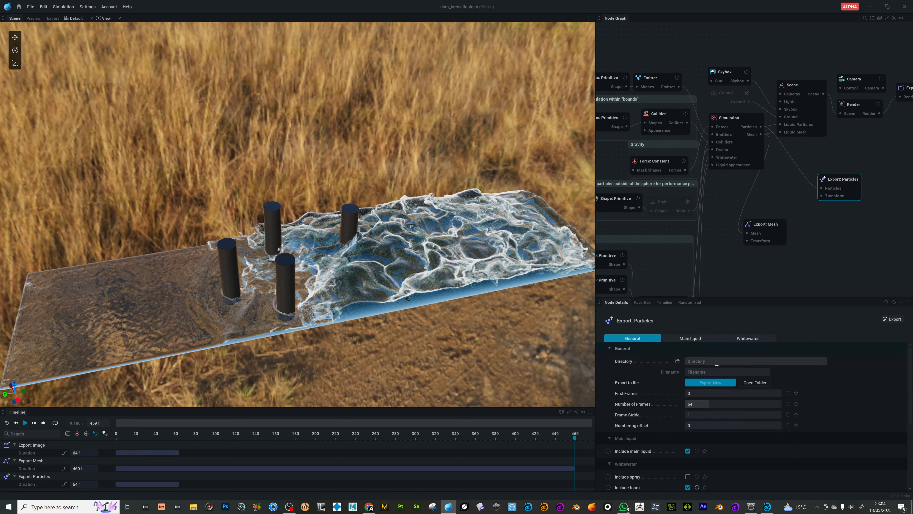
{"action": "scroll", "coordinate": [823, 409], "scroll_direction": "down", "scroll_amount": 2}
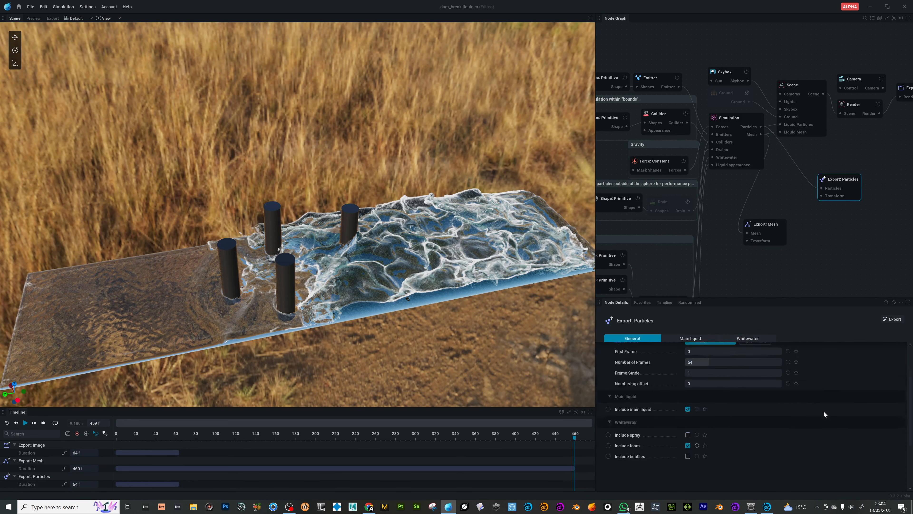
{"action": "scroll", "coordinate": [822, 411], "scroll_direction": "up", "scroll_amount": 2}
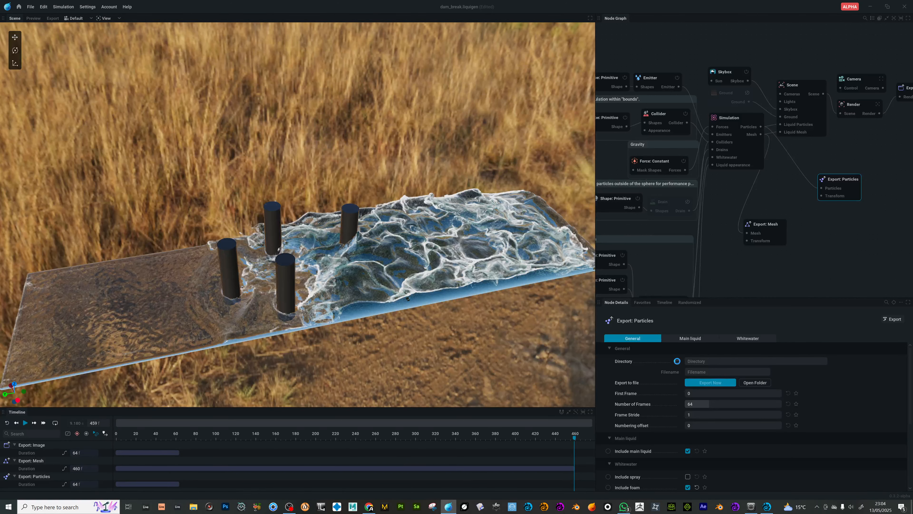
Set the particle export's directory to Downloads/liquigen, with 230 frames and a frame stride of 2.
{"action": "left_click", "coordinate": [677, 361]}
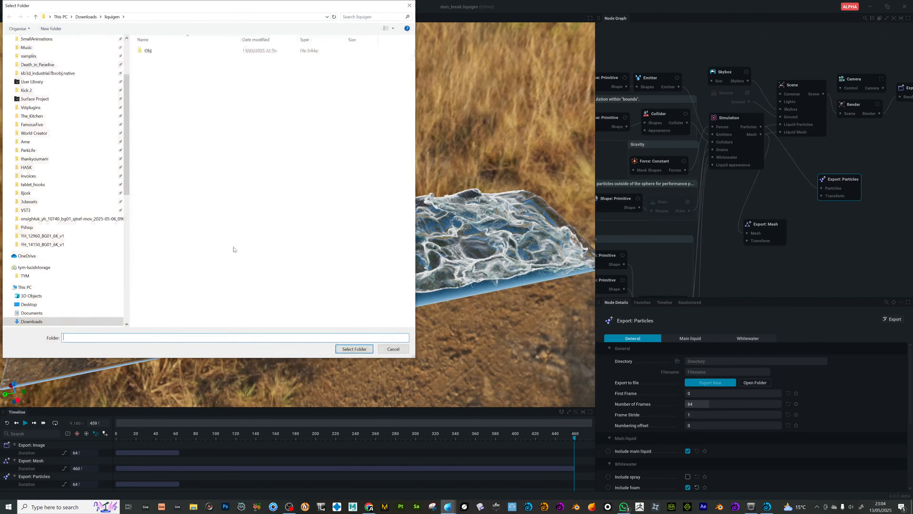
{"action": "left_click", "coordinate": [354, 349]}
{"action": "left_click", "coordinate": [706, 407]}
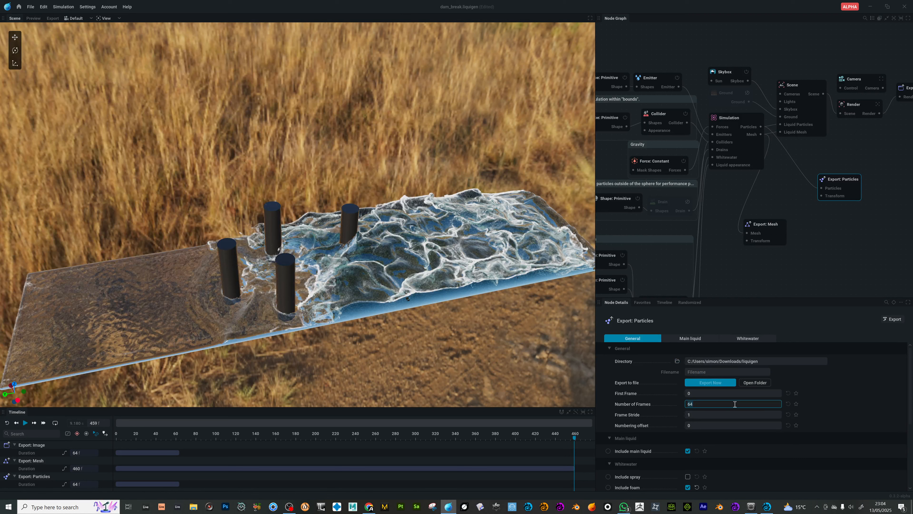
{"action": "type", "text": "230"}
{"action": "key", "text": "Tab"}
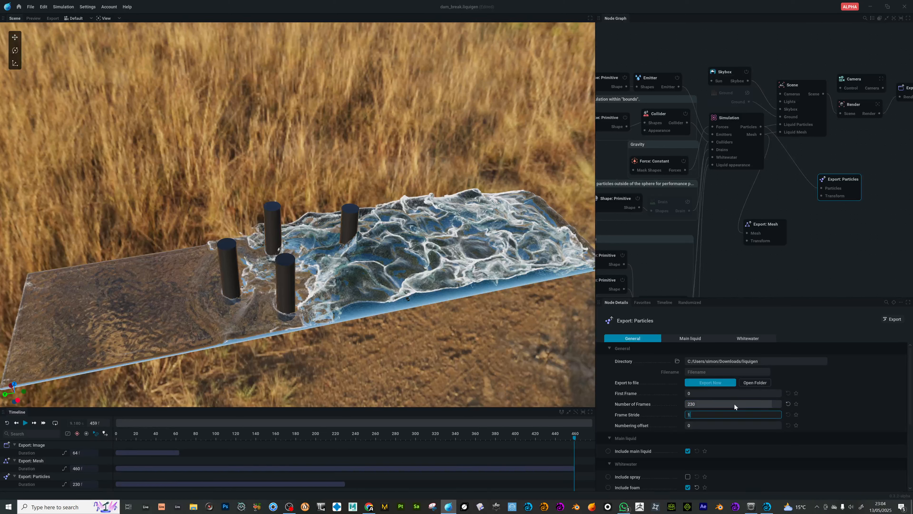
{"action": "type", "text": "2"}
{"action": "key", "text": "Return"}
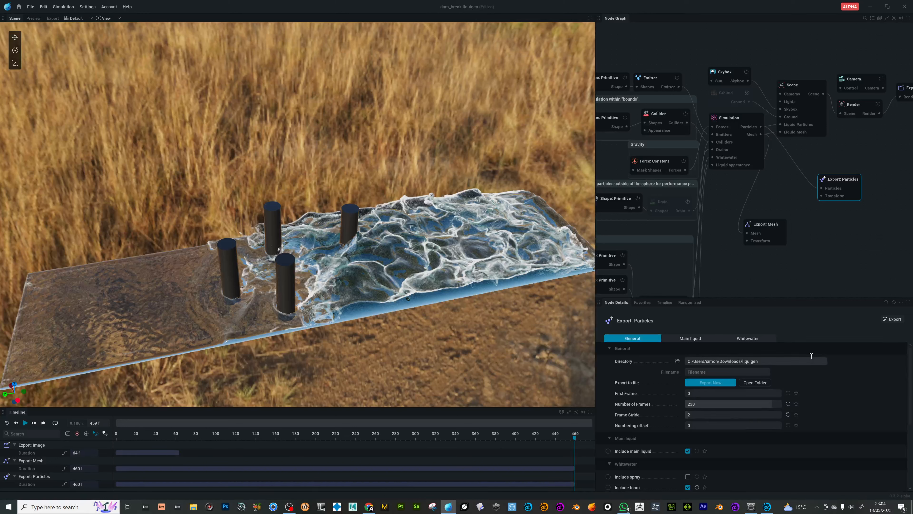
Set the particle export's filename to whitewater.abc and export the particles.
{"action": "left_click", "coordinate": [712, 372]}
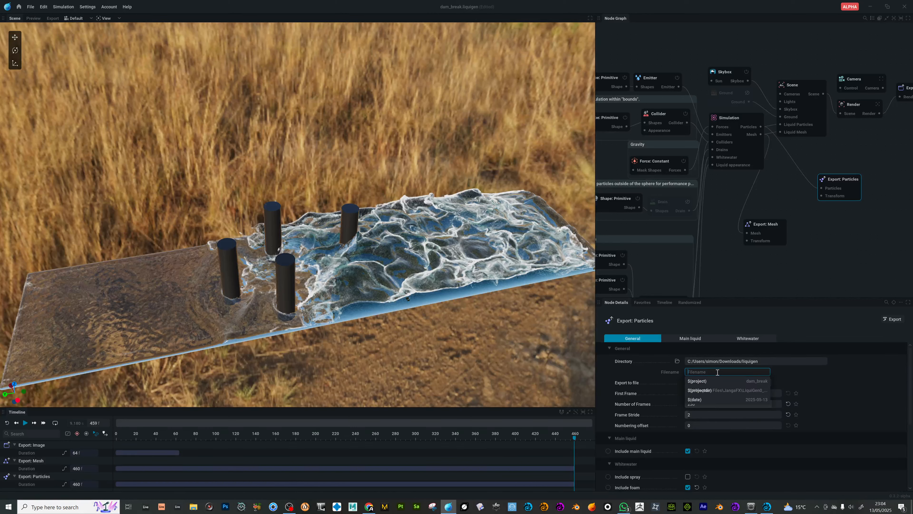
{"action": "type", "text": "whitewater"}
{"action": "left_click", "coordinate": [830, 391]}
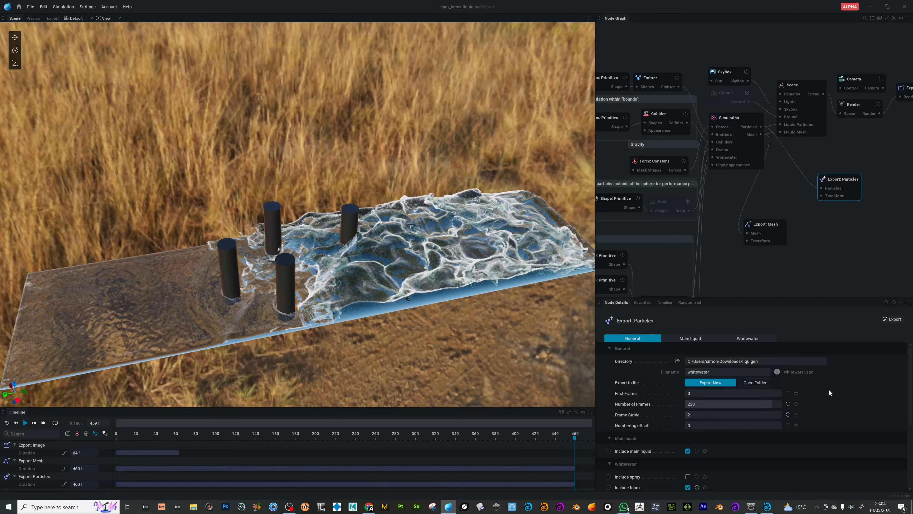
{"action": "left_click", "coordinate": [717, 371]}
{"action": "left_click", "coordinate": [721, 370]}
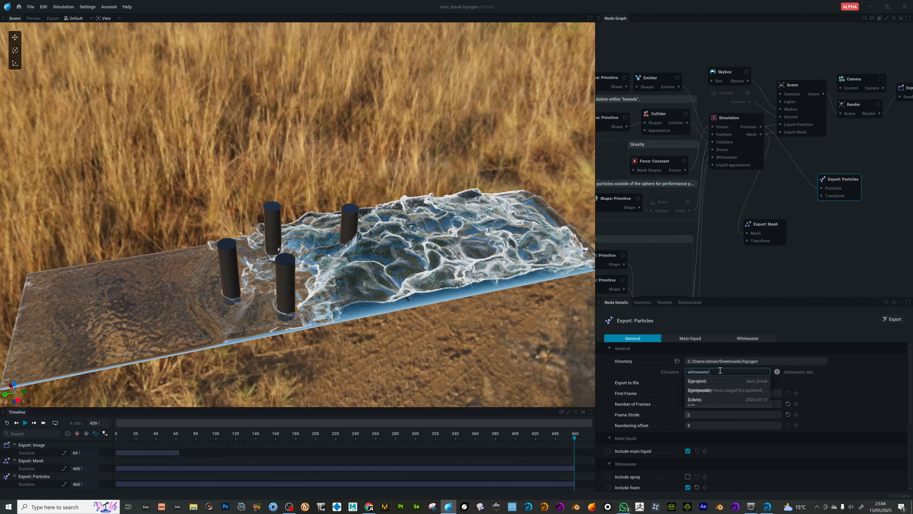
{"action": "type", "text": ".abc"}
{"action": "key", "text": "Tab"}
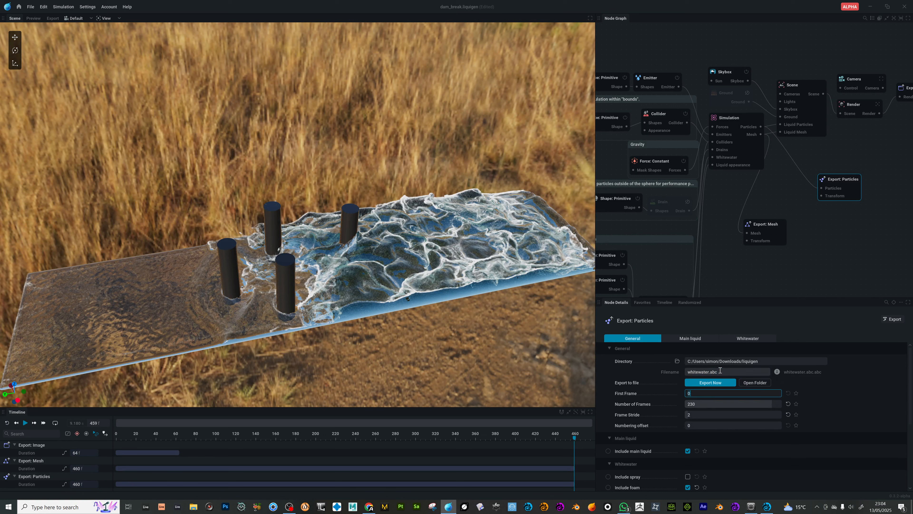
{"action": "scroll", "coordinate": [785, 397], "scroll_direction": "down", "scroll_amount": 3}
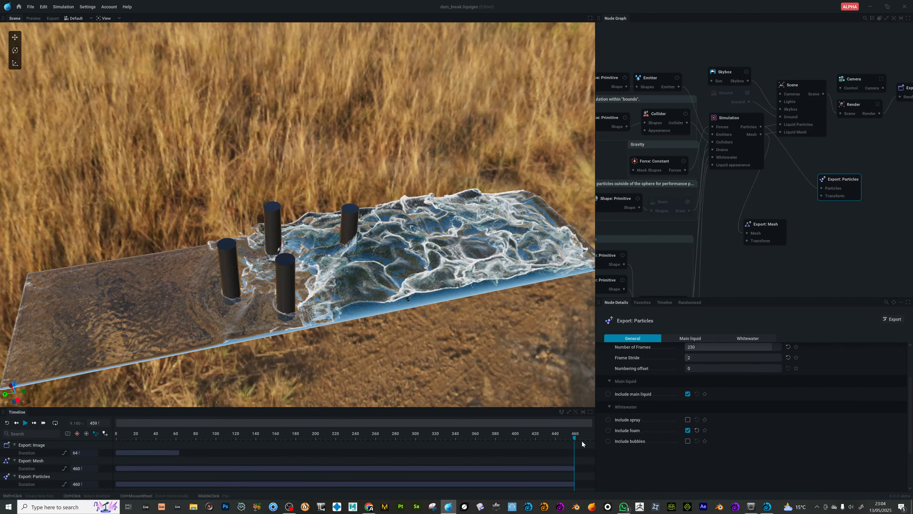
{"action": "left_click", "coordinate": [895, 319]}
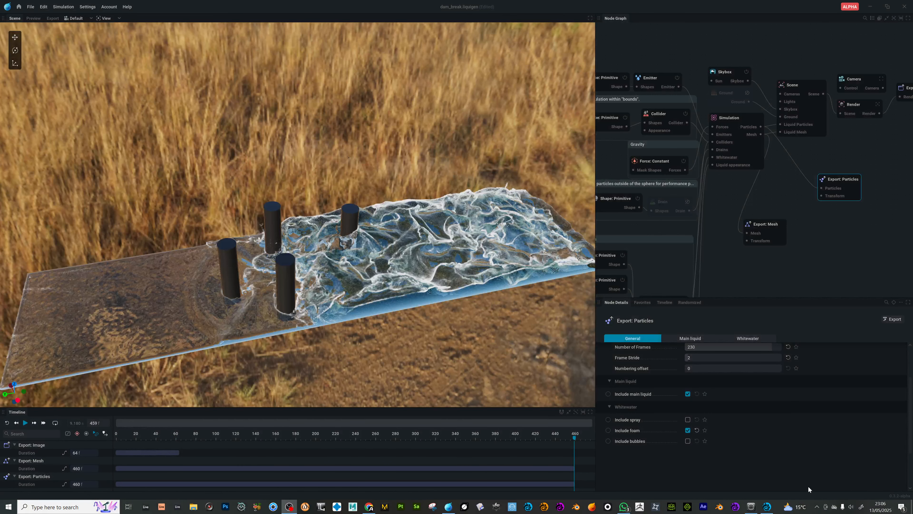
Switch to LightWave Layout and import liquid and foam from Downloads/liquigen/whitewater.abc.abc with Alembic Loader, added under the scene root.
{"action": "left_click", "coordinate": [767, 507]}
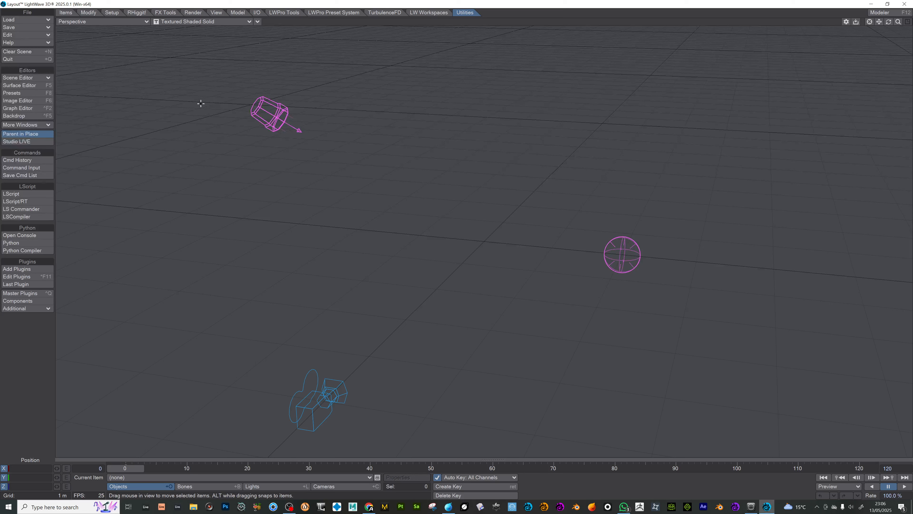
{"action": "left_click", "coordinate": [29, 21]}
{"action": "mouse_move", "coordinate": [39, 141]}
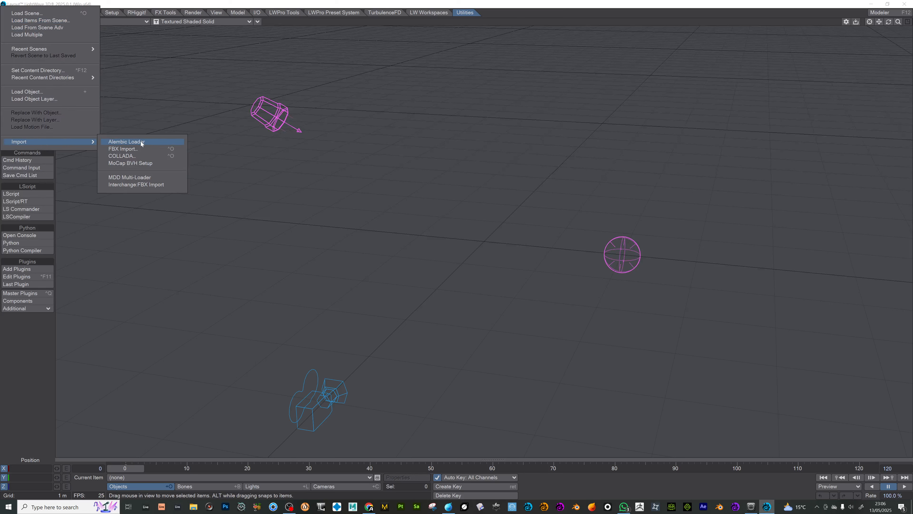
{"action": "left_click", "coordinate": [142, 143]}
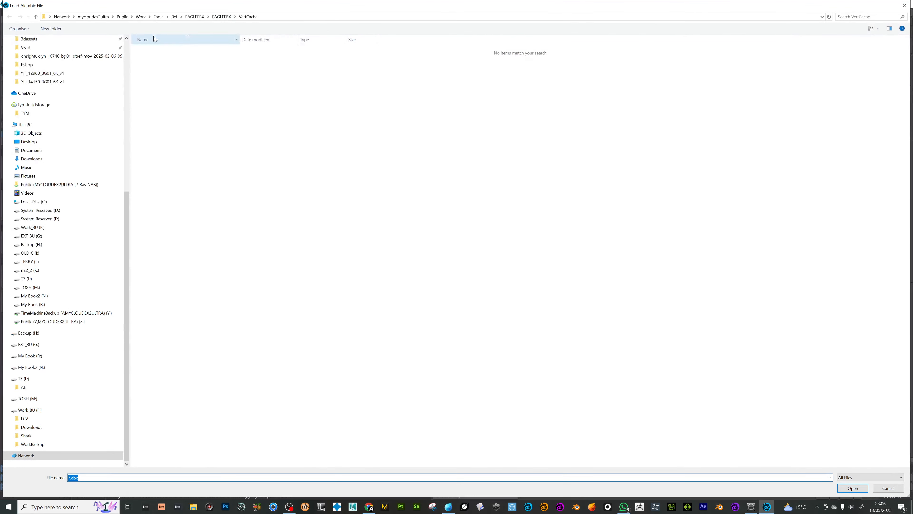
{"action": "left_click", "coordinate": [47, 158]}
{"action": "double_click", "coordinate": [152, 60]}
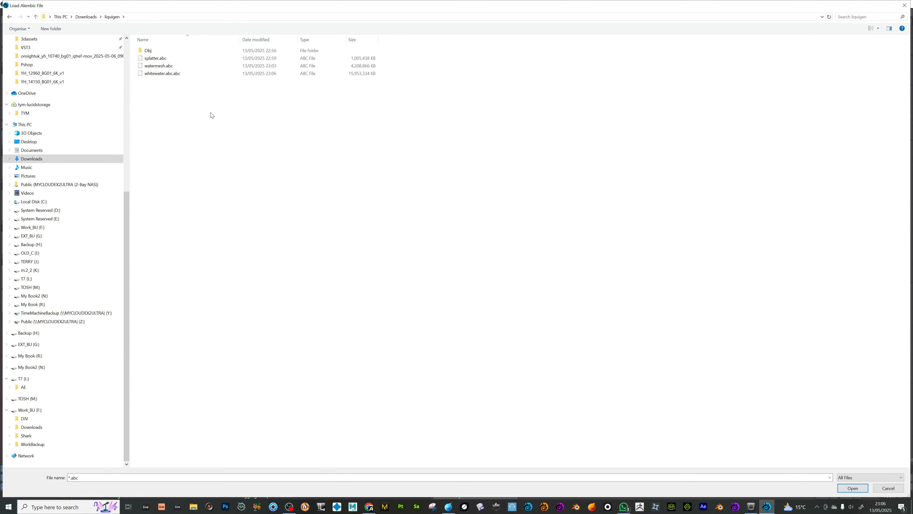
{"action": "double_click", "coordinate": [168, 74]}
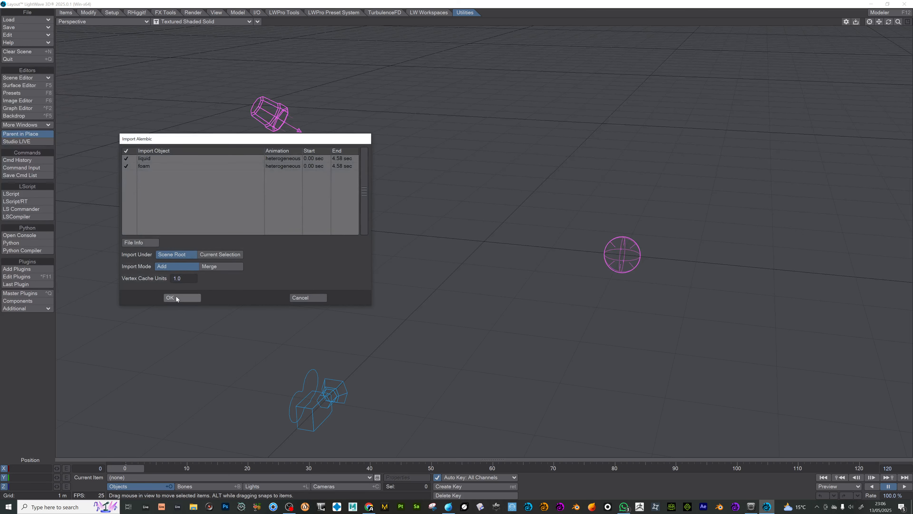
{"action": "left_click", "coordinate": [187, 297]}
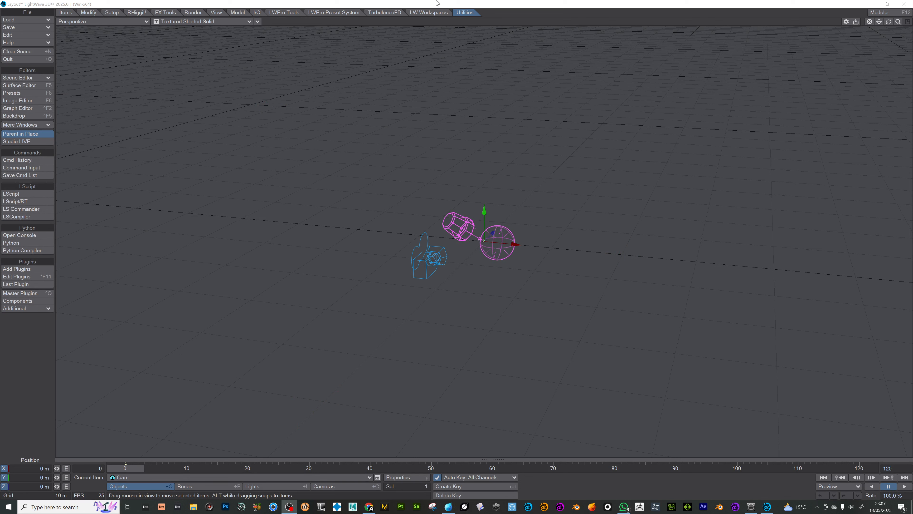
Examine the imported foam and liquid particles at frame 103 from different angles, selecting the liquid item.
{"action": "key", "text": "bracketleft"}
{"action": "key", "text": "bracketleft"}
{"action": "key", "text": "bracketleft"}
{"action": "key", "text": "bracketleft"}
{"action": "key", "text": "bracketleft"}
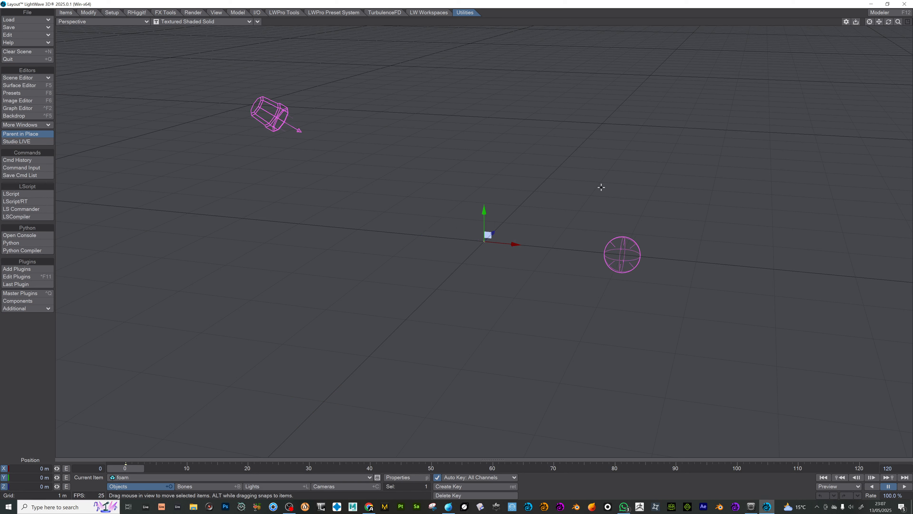
{"action": "key", "text": "bracketleft"}
{"action": "key", "text": "bracketleft"}
{"action": "key", "text": "bracketleft"}
{"action": "key", "text": "bracketleft"}
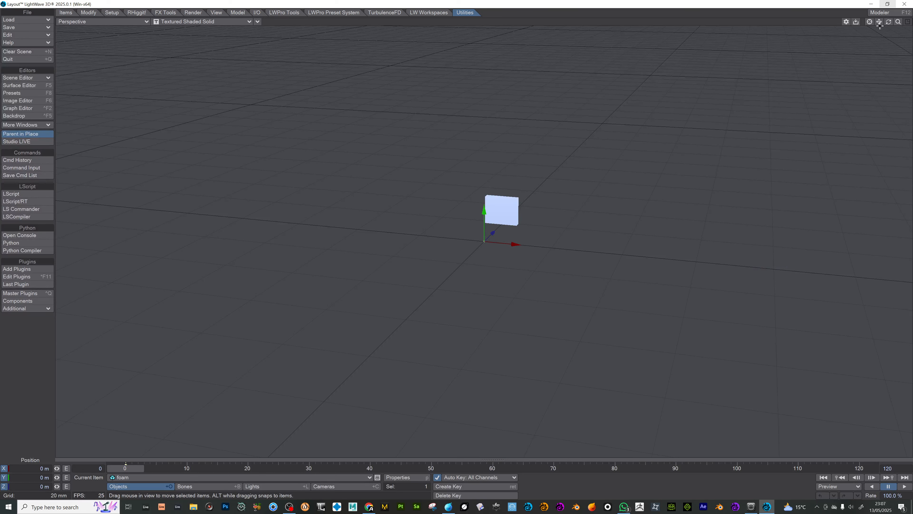
{"action": "mouse_move", "coordinate": [889, 22]}
{"action": "left_mouse_down"}
{"action": "mouse_move", "coordinate": [909, 21]}
{"action": "mouse_move", "coordinate": [870, 22]}
{"action": "mouse_move", "coordinate": [910, 22]}
{"action": "mouse_move", "coordinate": [893, 21]}
{"action": "left_mouse_up"}
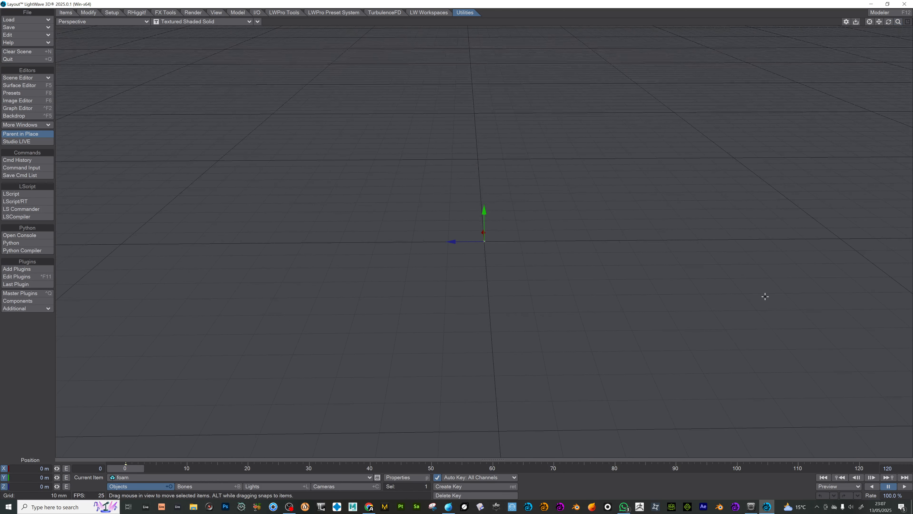
{"action": "scroll", "coordinate": [764, 296], "scroll_direction": "down", "scroll_amount": 3}
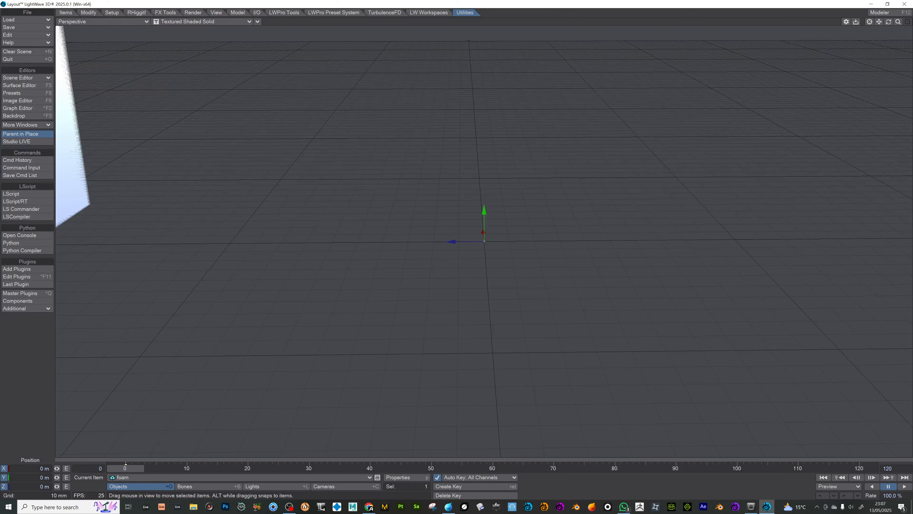
{"action": "left_click", "coordinate": [772, 466]}
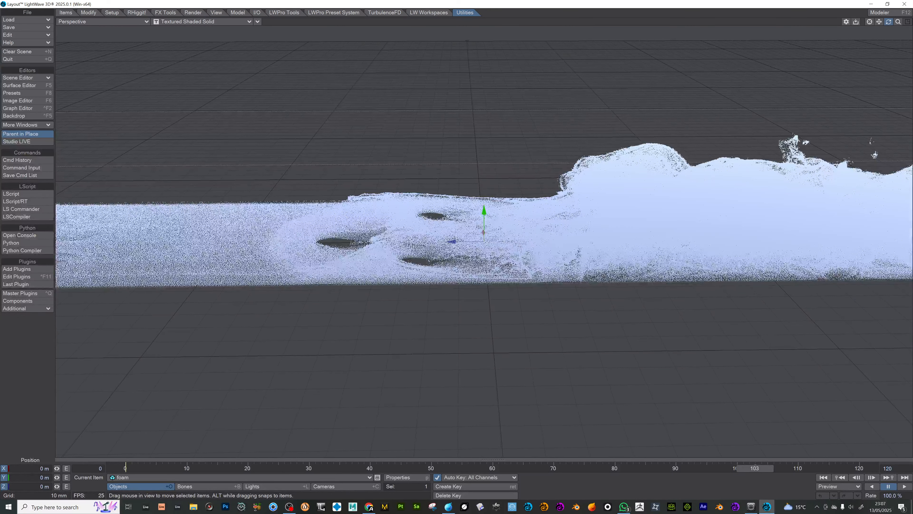
{"action": "mouse_move", "coordinate": [889, 22]}
{"action": "left_mouse_down"}
{"action": "mouse_move", "coordinate": [909, 32]}
{"action": "mouse_move", "coordinate": [898, 32]}
{"action": "left_mouse_up"}
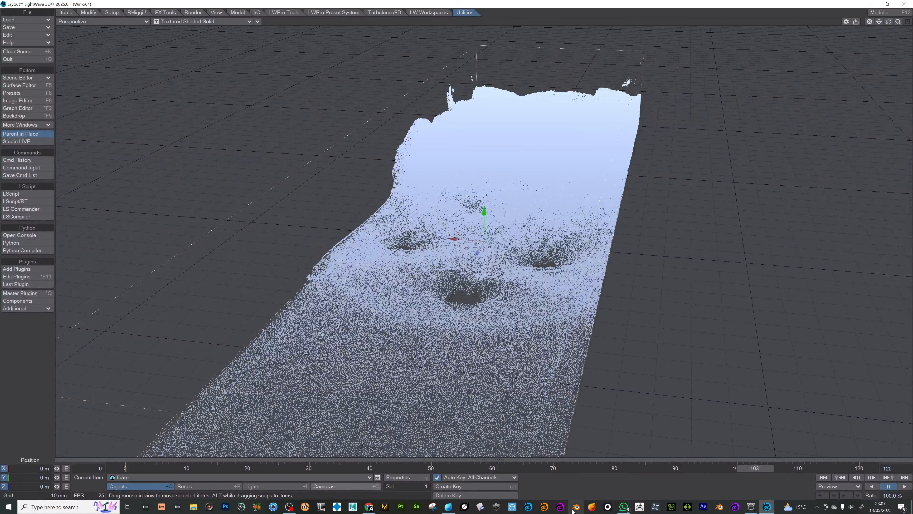
{"action": "key", "text": "Down"}
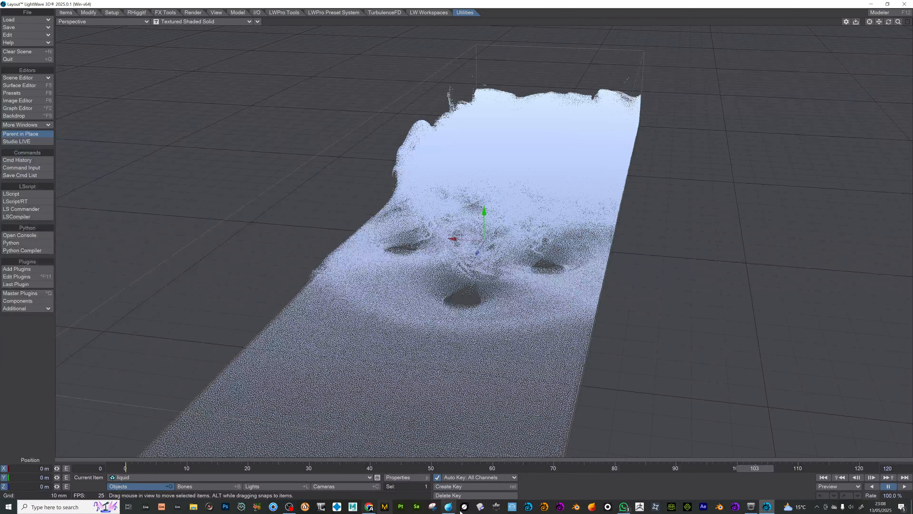
Switch to LiquiGen and exclude the main liquid from the particle export.
{"action": "left_click", "coordinate": [449, 507]}
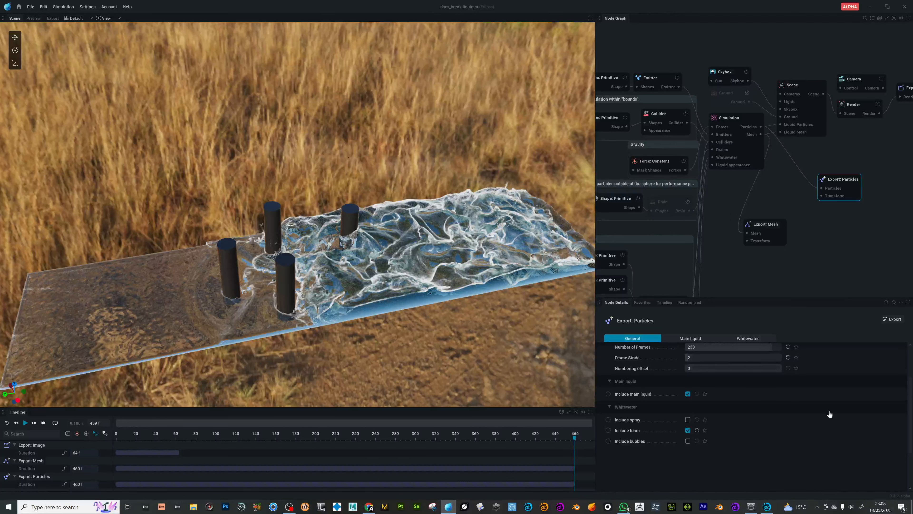
{"action": "scroll", "coordinate": [876, 430], "scroll_direction": "up", "scroll_amount": 3}
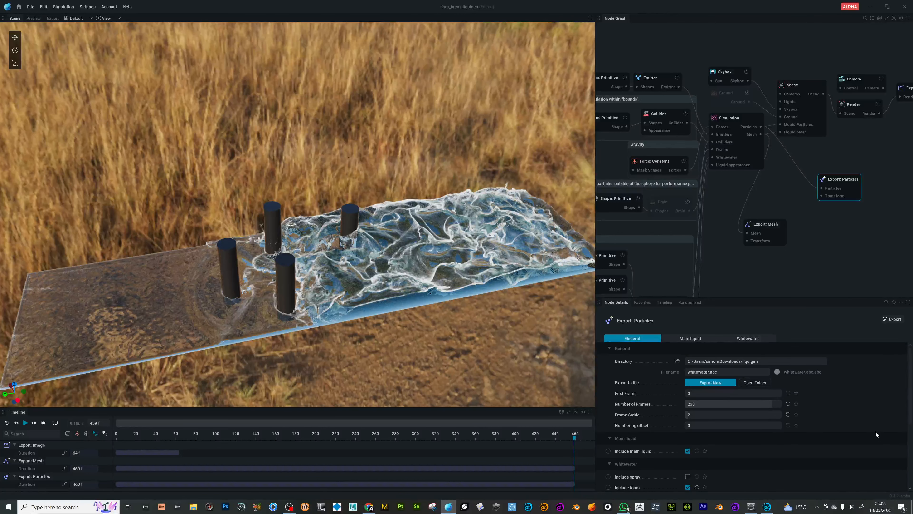
{"action": "left_click", "coordinate": [688, 451]}
Switch to LightWave Layout and clear the scene without saving the modified items.
{"action": "left_click", "coordinate": [767, 507]}
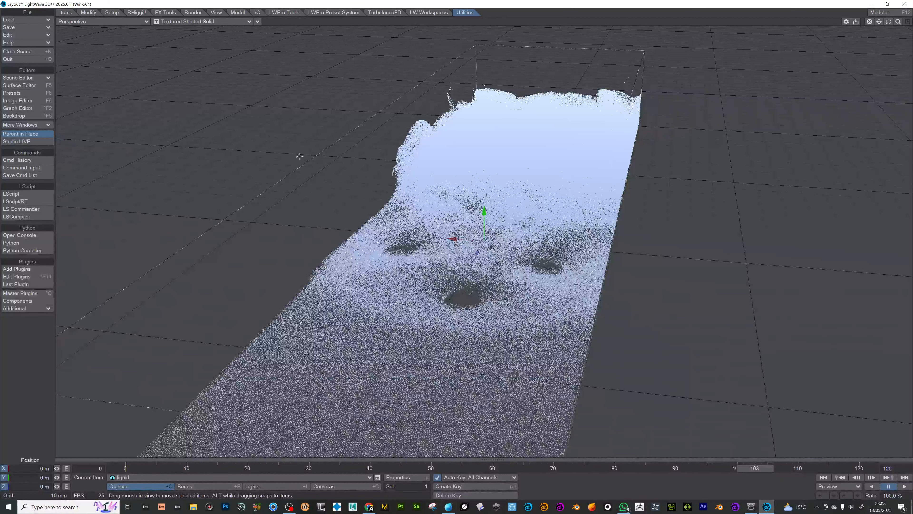
{"action": "left_click", "coordinate": [29, 51]}
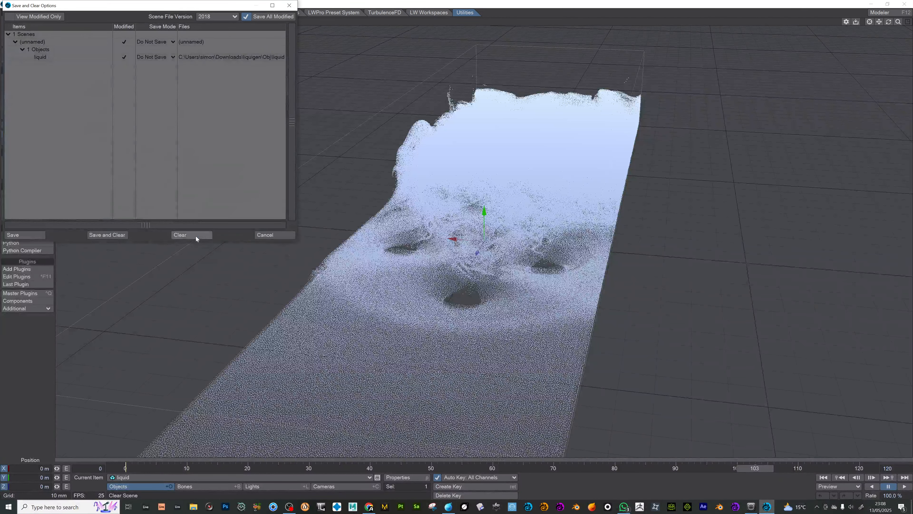
{"action": "left_click", "coordinate": [195, 234]}
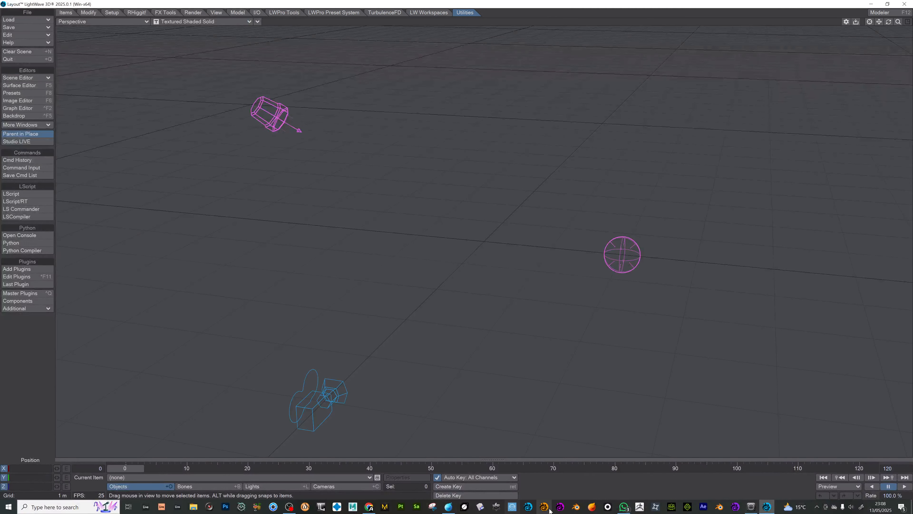
Switch to LiquiGen and export the particles again, overwriting the existing whitewater file.
{"action": "left_click", "coordinate": [448, 506]}
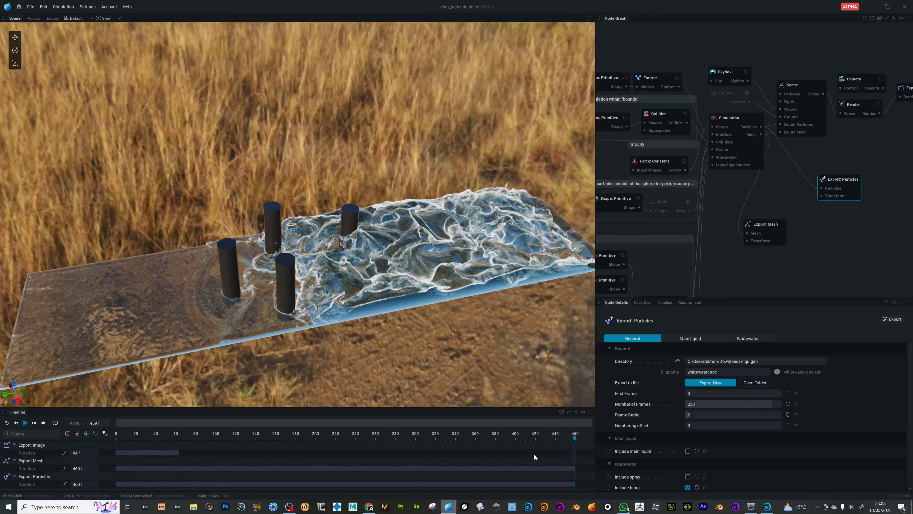
{"action": "left_click", "coordinate": [894, 320]}
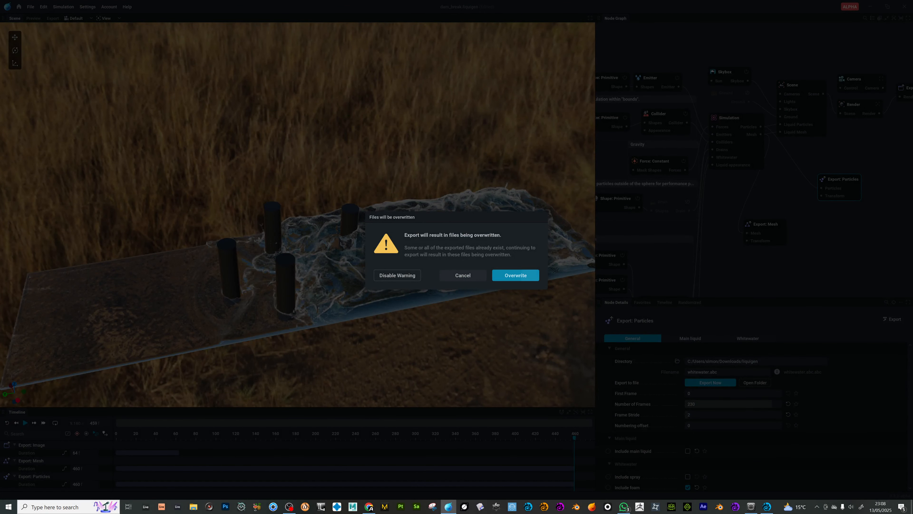
{"action": "key", "text": "Return"}
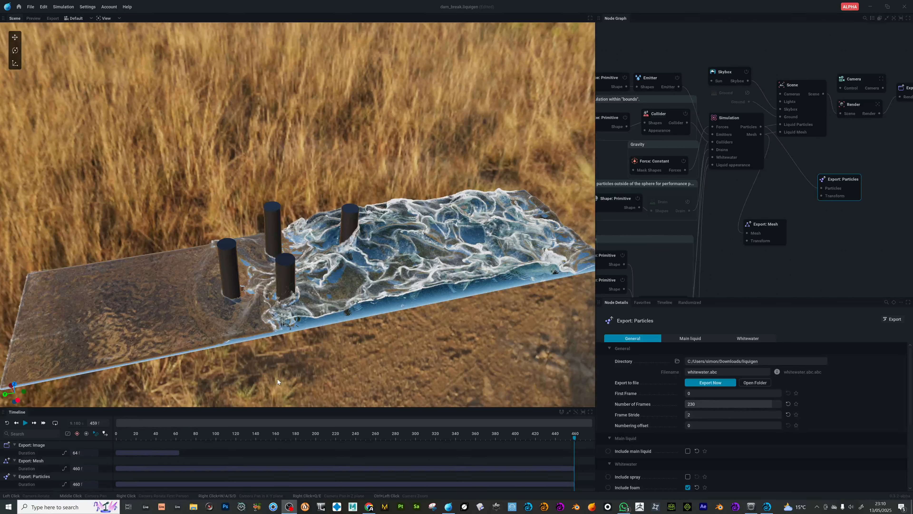
Switch to LightWave Layout and import liquid from Downloads/liquigen/watermesh.abc as Alembic, added under the scene root.
{"action": "left_click", "coordinate": [767, 507]}
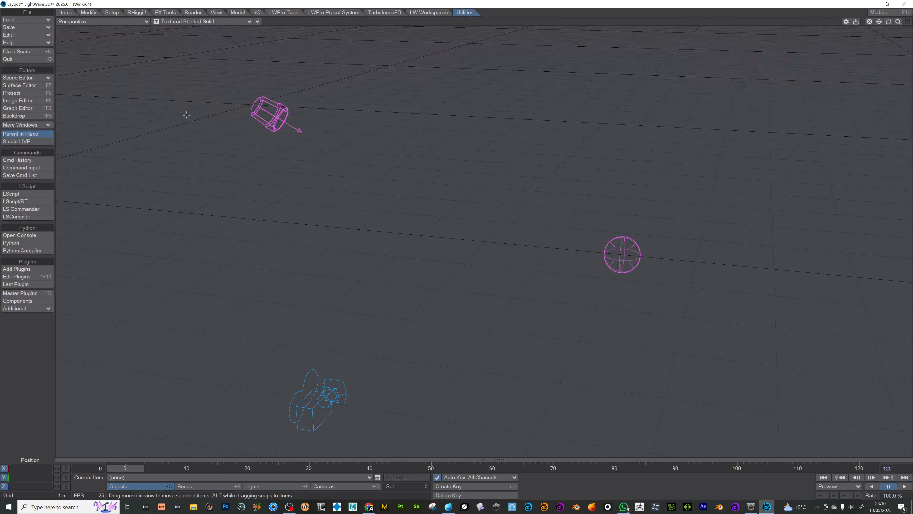
{"action": "left_click", "coordinate": [16, 20]}
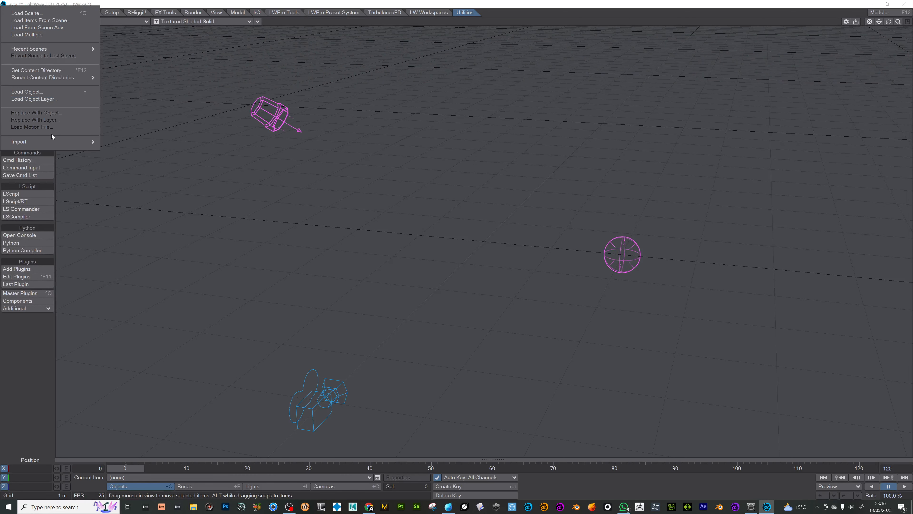
{"action": "mouse_move", "coordinate": [52, 143]}
{"action": "left_click", "coordinate": [153, 141]}
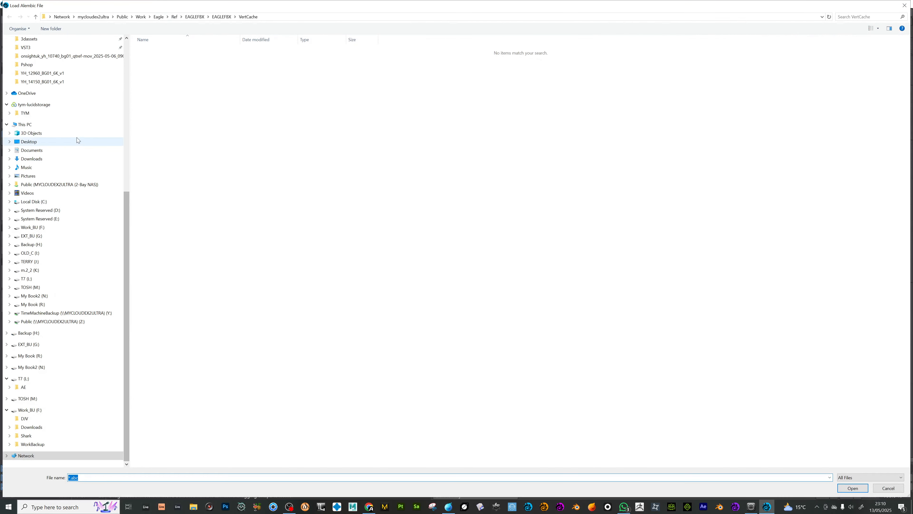
{"action": "left_click", "coordinate": [52, 160]}
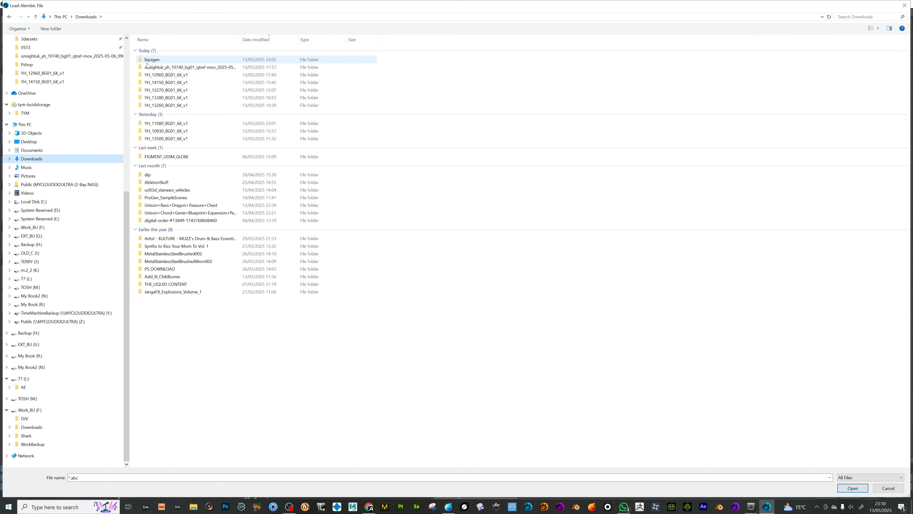
{"action": "double_click", "coordinate": [164, 59]}
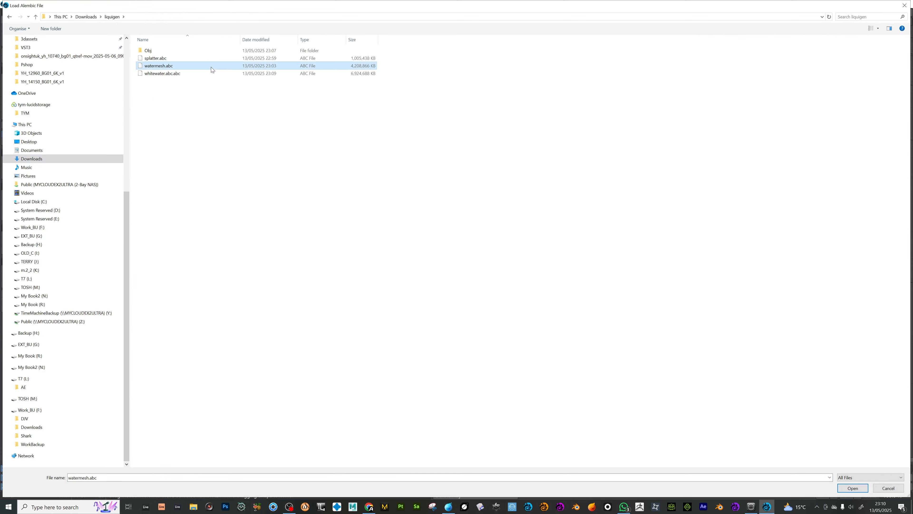
{"action": "double_click", "coordinate": [211, 67]}
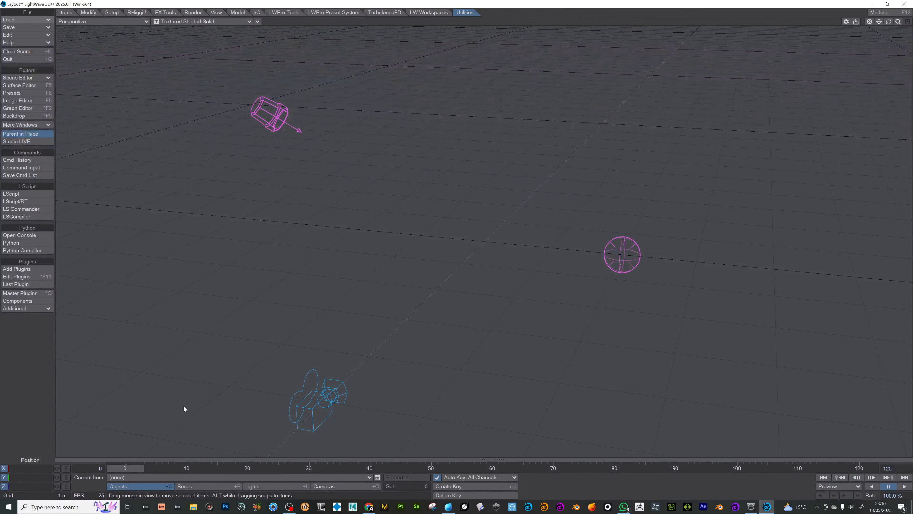
{"action": "left_click", "coordinate": [181, 297]}
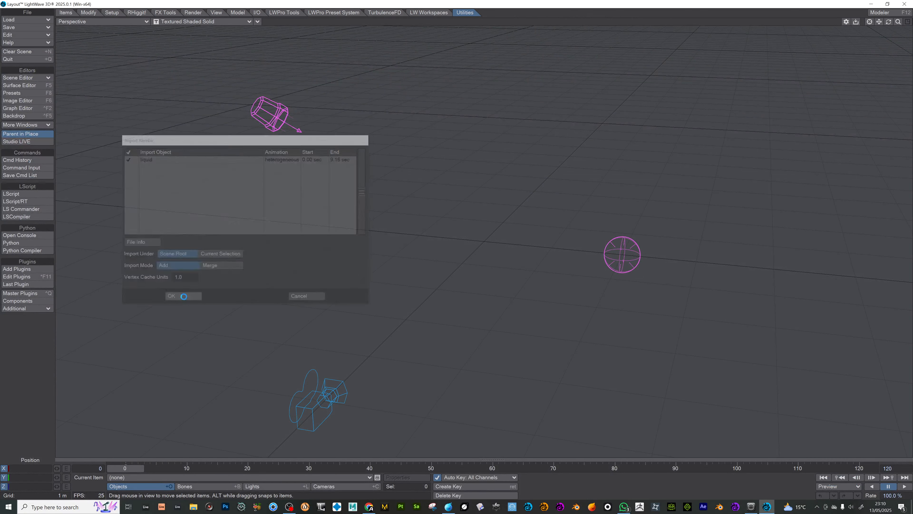
Examine the imported water mesh at frame 74 from several angles with a 200 mm grid.
{"action": "left_click_drag", "start_coordinate": [897, 22], "coordinate": [898, 23]}
{"action": "key", "text": "["}
{"action": "key", "text": "["}
{"action": "key", "text": "["}
{"action": "key", "text": "["}
{"action": "key", "text": "["}
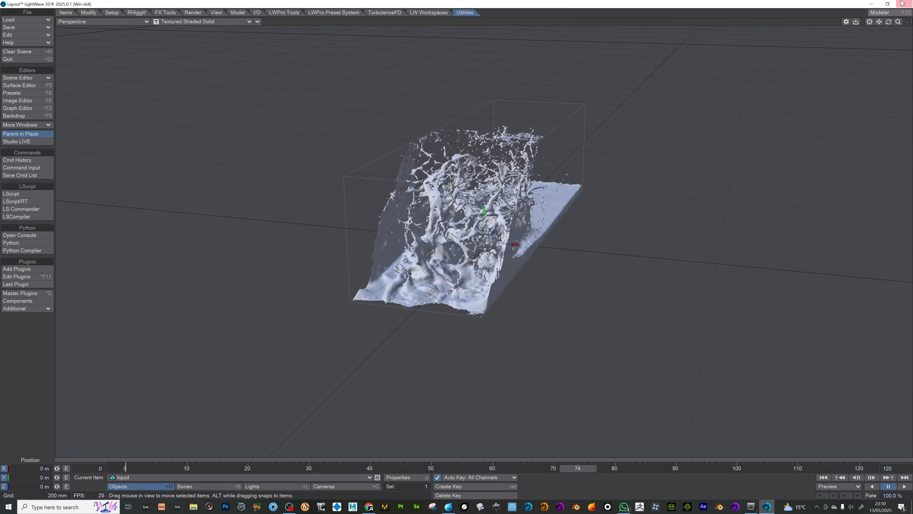
{"action": "left_click_drag", "start_coordinate": [887, 22], "coordinate": [888, 23]}
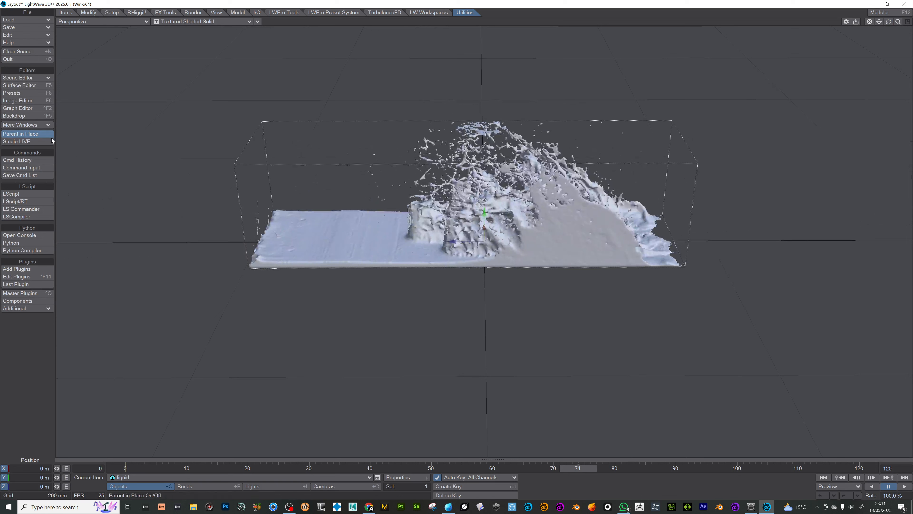
Import foam from Downloads/liquigen/whitewater.abc.abc as Alembic, added under the scene root.
{"action": "left_click", "coordinate": [27, 19]}
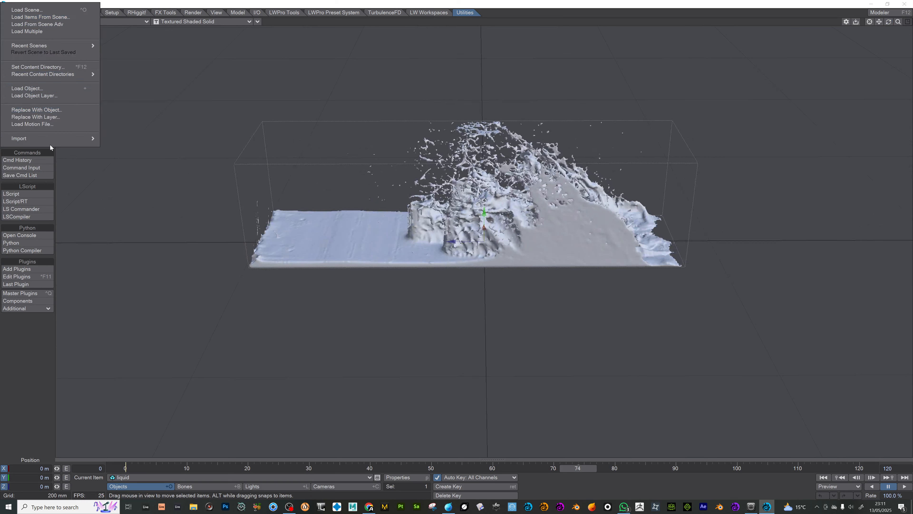
{"action": "mouse_move", "coordinate": [53, 137]}
{"action": "left_click", "coordinate": [167, 141]}
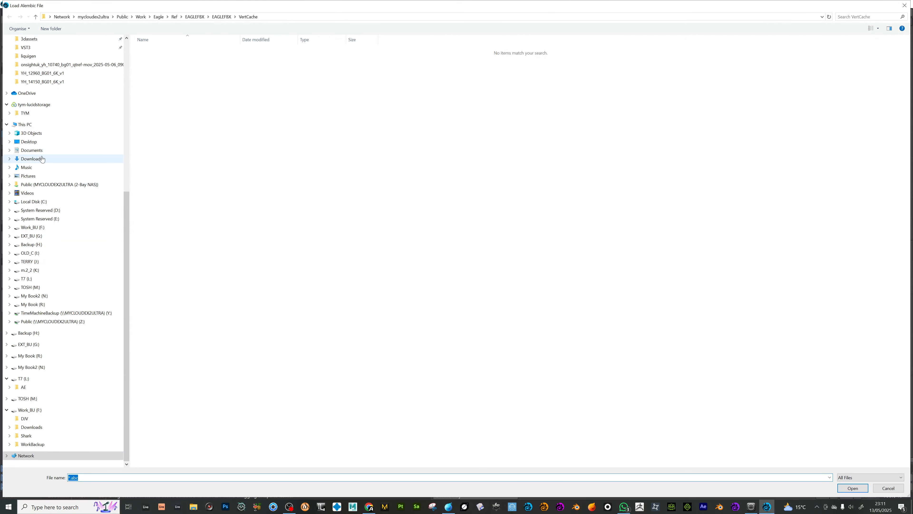
{"action": "left_click", "coordinate": [41, 158]}
{"action": "double_click", "coordinate": [169, 61]}
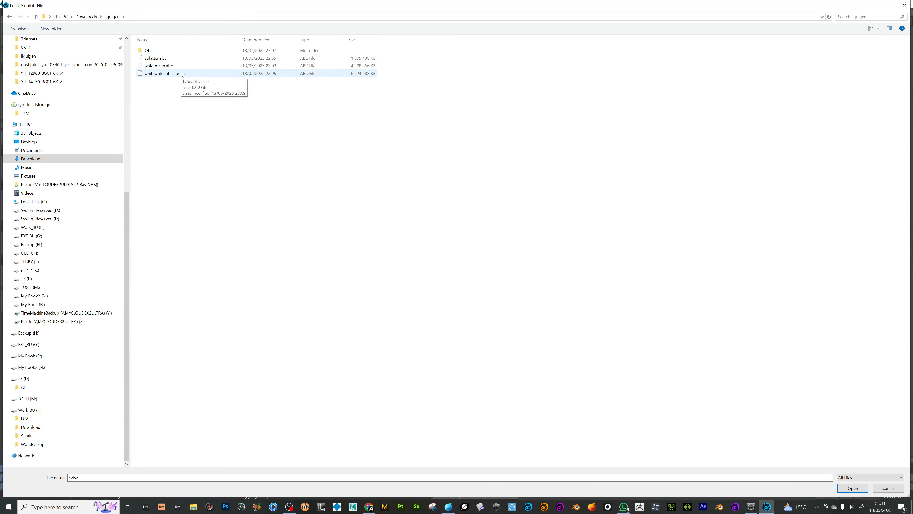
{"action": "double_click", "coordinate": [168, 74]}
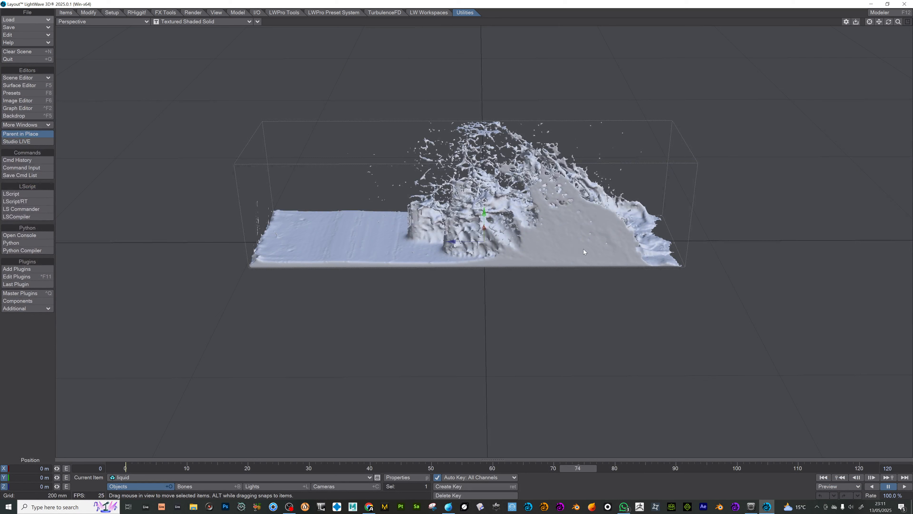
{"action": "left_click", "coordinate": [172, 297]}
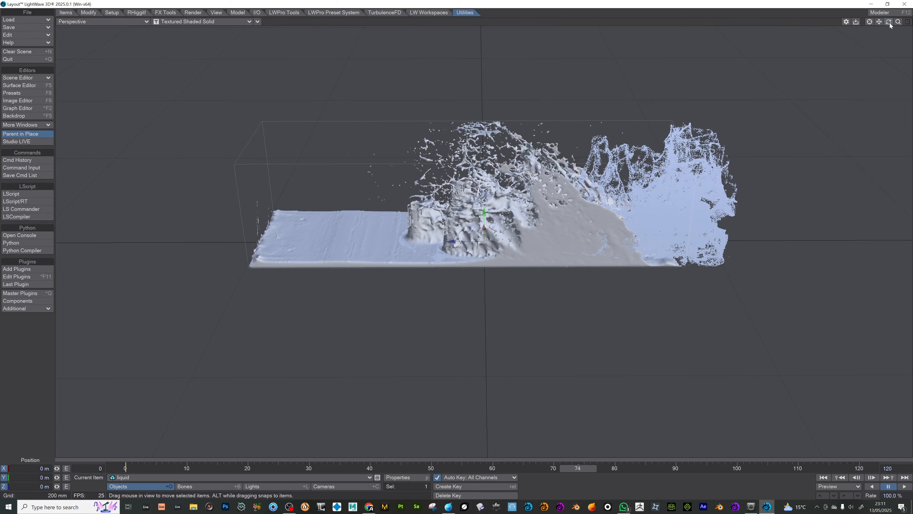
Compare the alignment of the water mesh and foam particles at frames 0 and 48.
{"action": "left_click_drag", "start_coordinate": [889, 22], "coordinate": [609, 118]}
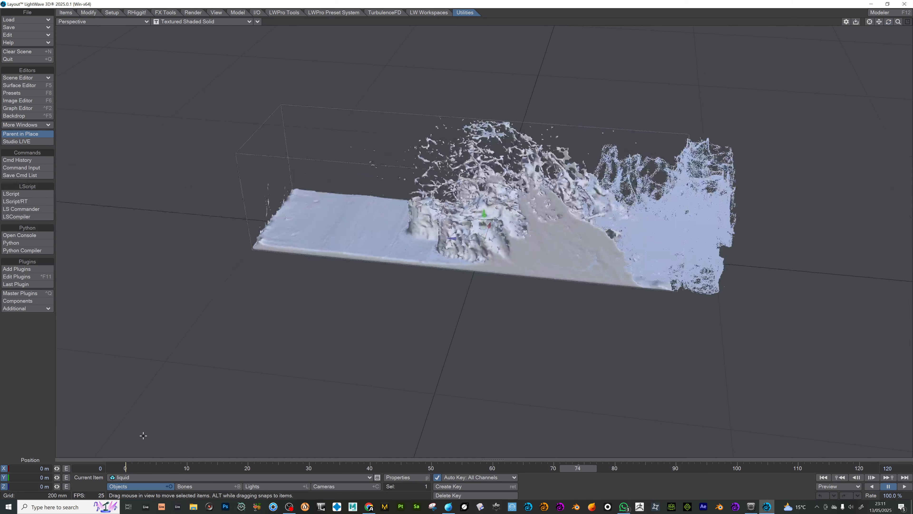
{"action": "left_click", "coordinate": [123, 468]}
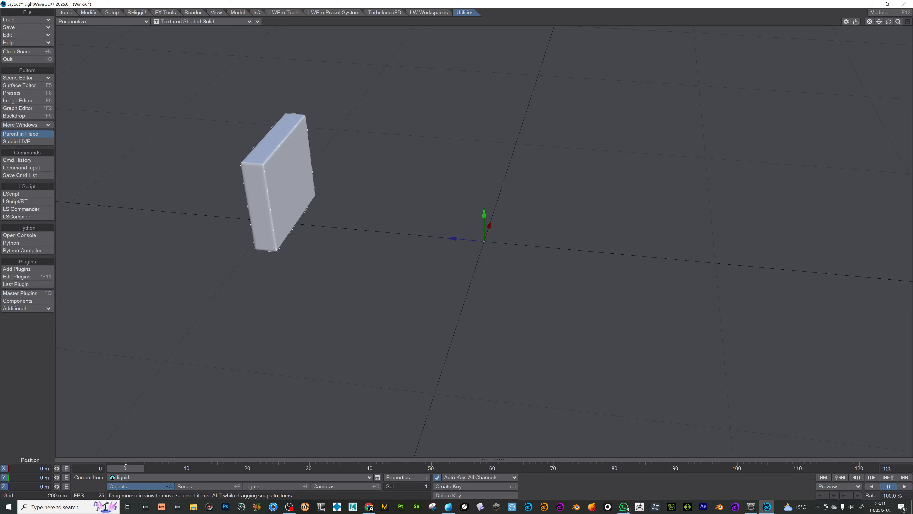
{"action": "left_click", "coordinate": [418, 468]}
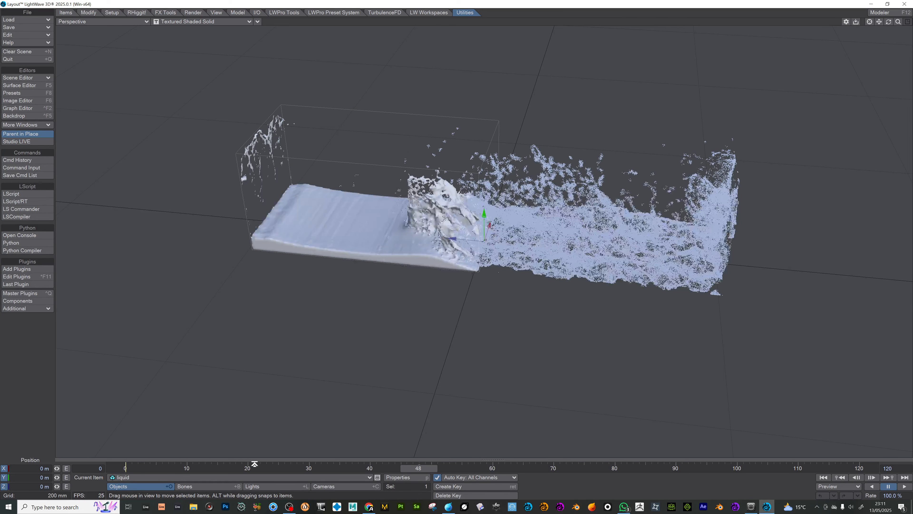
Try to mirror the liquid object by stretching it to -1.000 on Z, checking frames 0 and 61.
{"action": "key", "text": "h"}
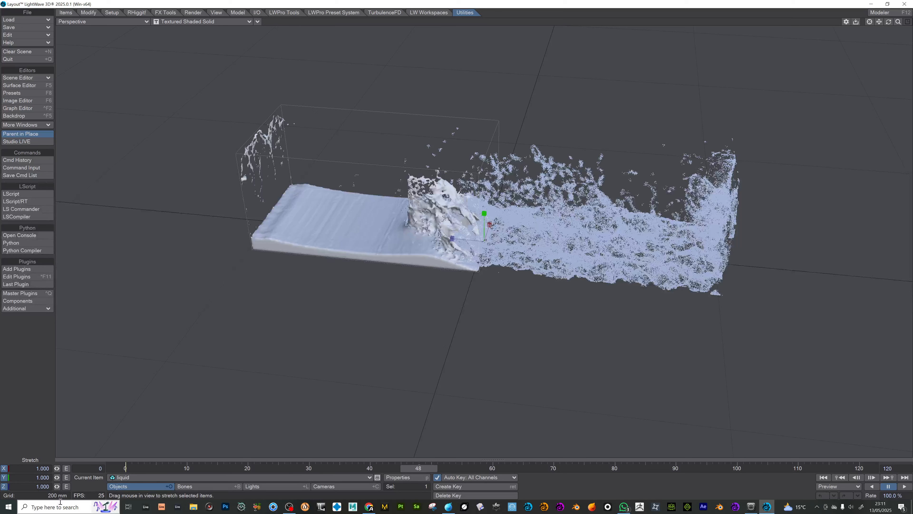
{"action": "left_click", "coordinate": [126, 468]}
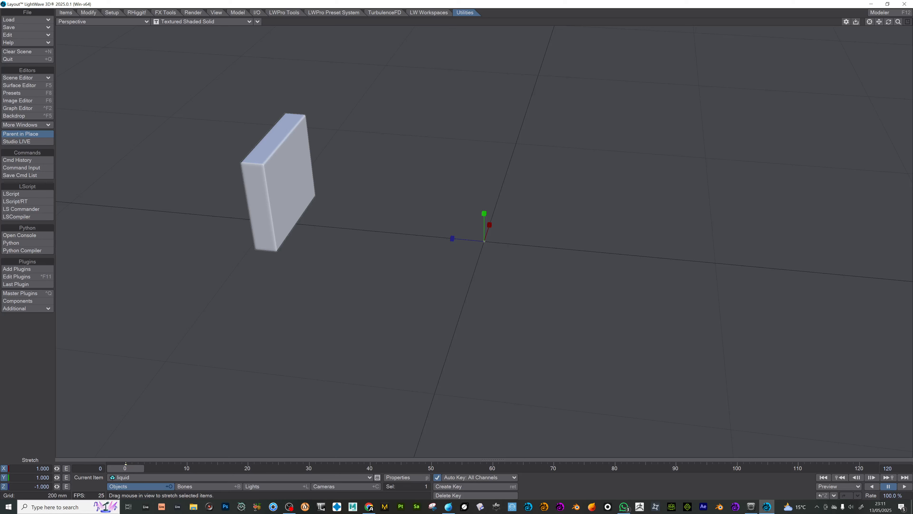
{"action": "left_click", "coordinate": [497, 469]}
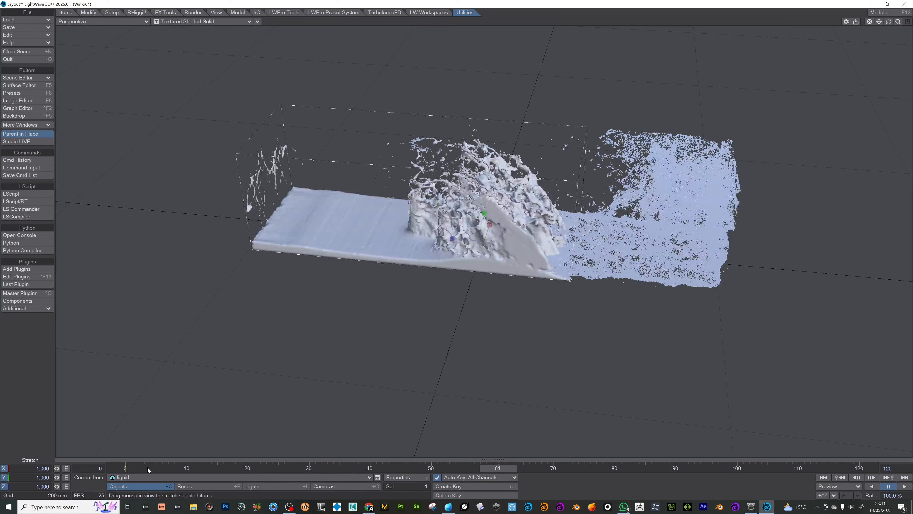
Try Z-up as the up vector in the liquid object's MD_Reader settings and restore Y-up.
{"action": "key", "text": "p"}
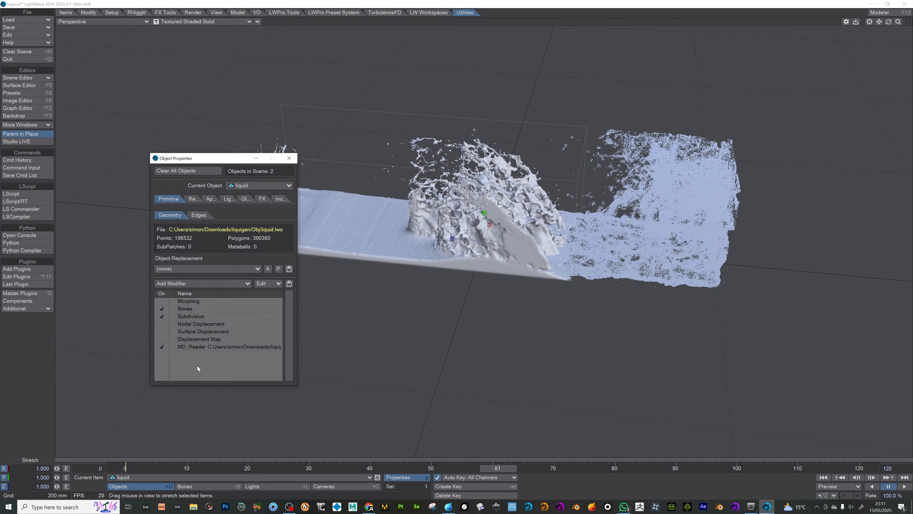
{"action": "double_click", "coordinate": [208, 346]}
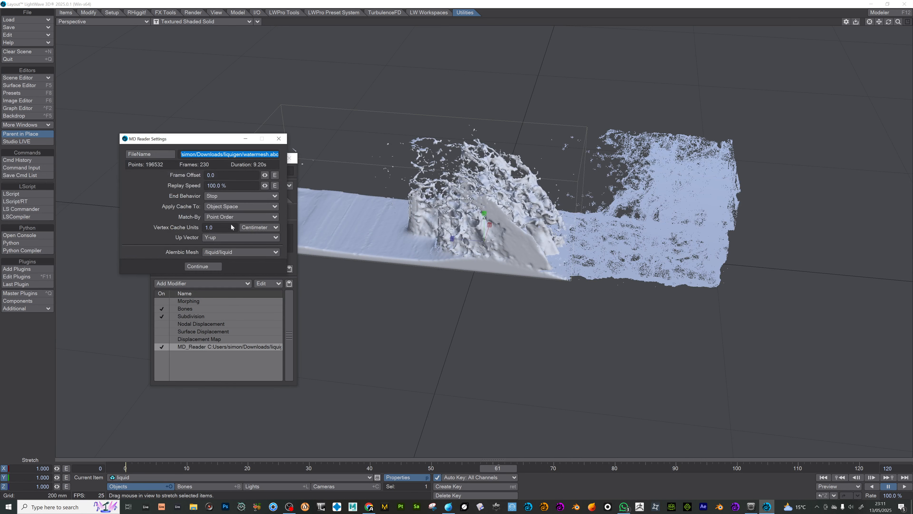
{"action": "left_click", "coordinate": [240, 235]}
{"action": "left_click", "coordinate": [245, 241]}
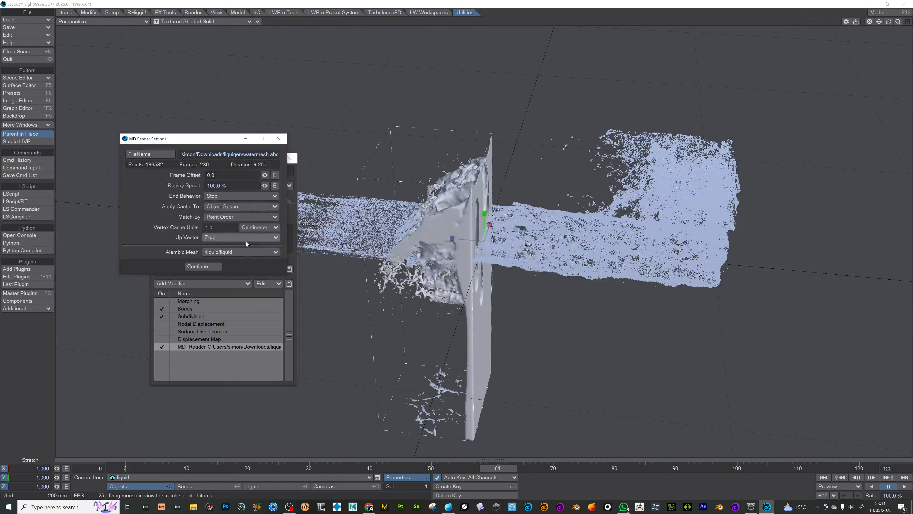
{"action": "left_click", "coordinate": [245, 240]}
{"action": "left_click", "coordinate": [245, 235]}
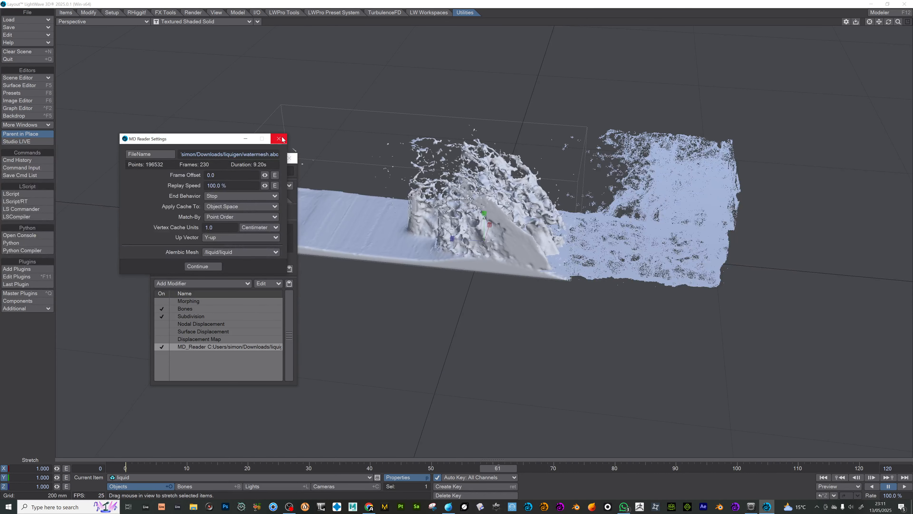
{"action": "left_click", "coordinate": [279, 138]}
Try Z-up as the up vector in the foam object's MD_Reader settings and restore Y-up.
{"action": "left_click", "coordinate": [713, 162]}
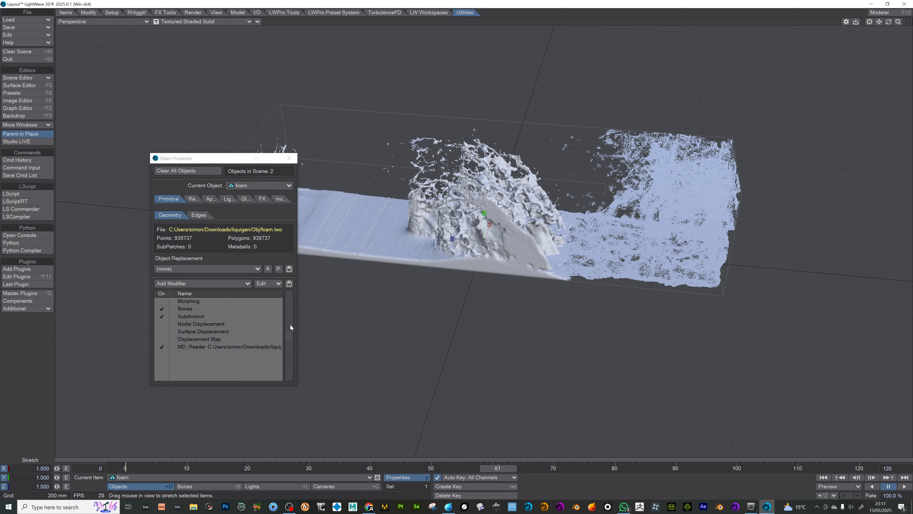
{"action": "double_click", "coordinate": [225, 346]}
{"action": "left_click", "coordinate": [223, 237]}
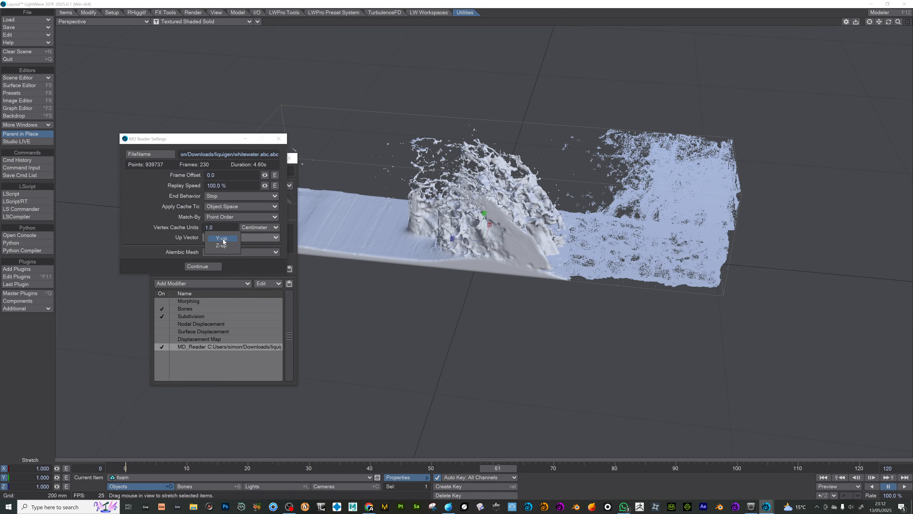
{"action": "left_click", "coordinate": [224, 246]}
{"action": "left_click", "coordinate": [226, 239]}
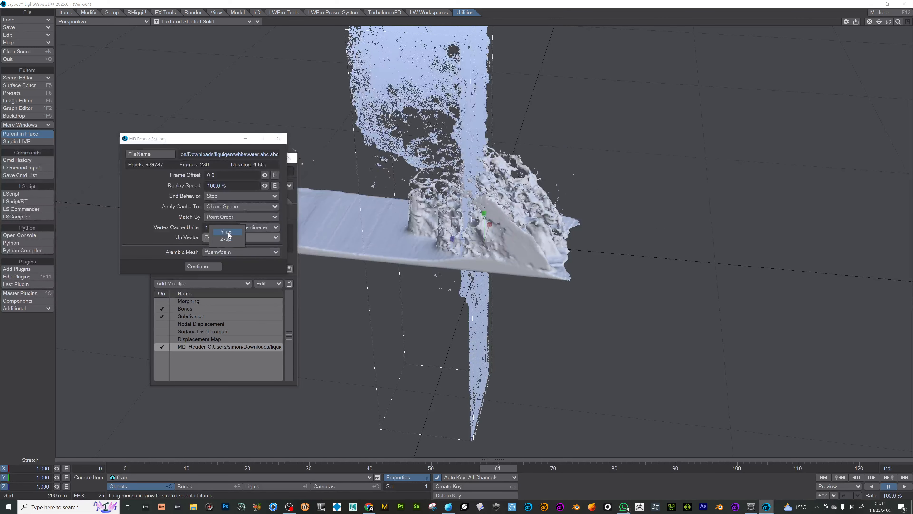
{"action": "left_click", "coordinate": [227, 232]}
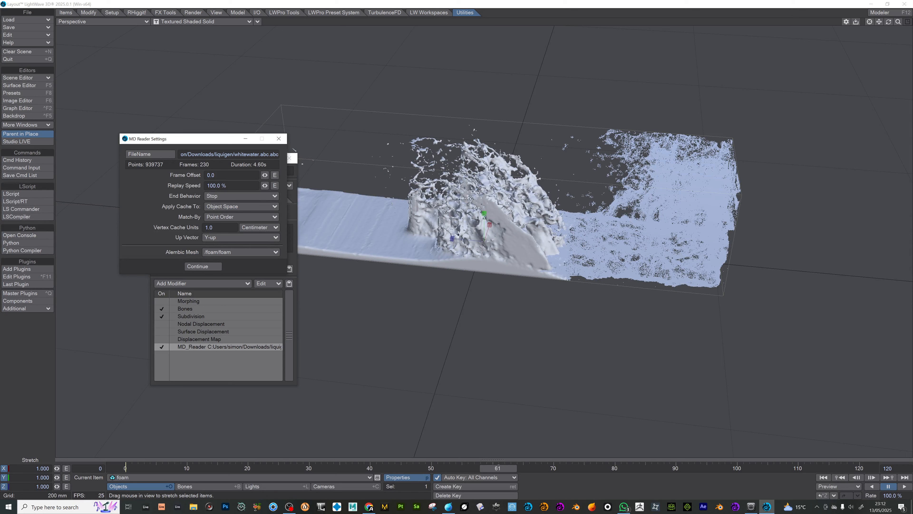
Disable the foam object's AlembicMotionController and mirror the foam by setting its Z stretch to -1.
{"action": "left_click_drag", "start_coordinate": [454, 238], "coordinate": [471, 240]}
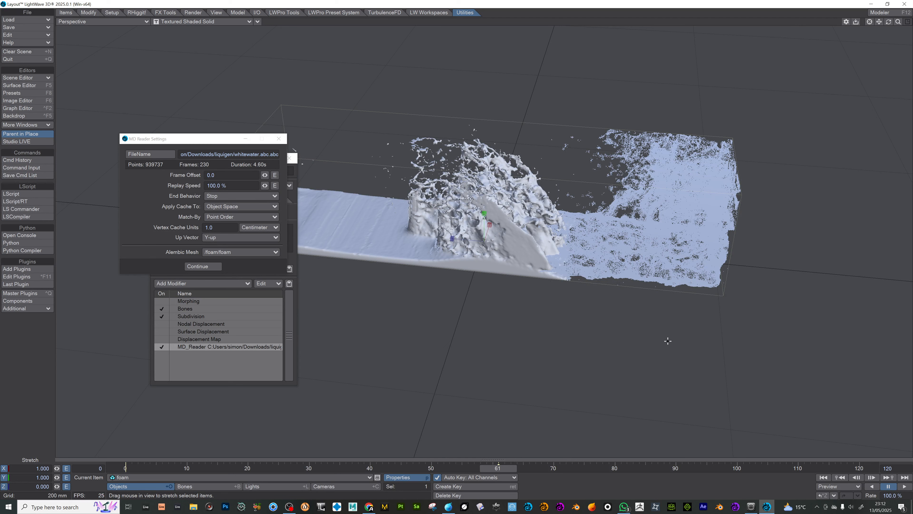
{"action": "key", "text": "m"}
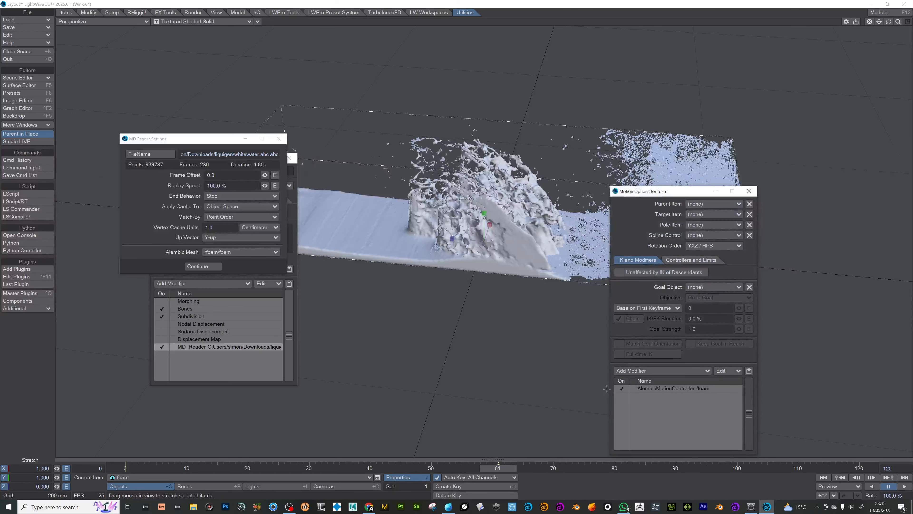
{"action": "left_click", "coordinate": [622, 387]}
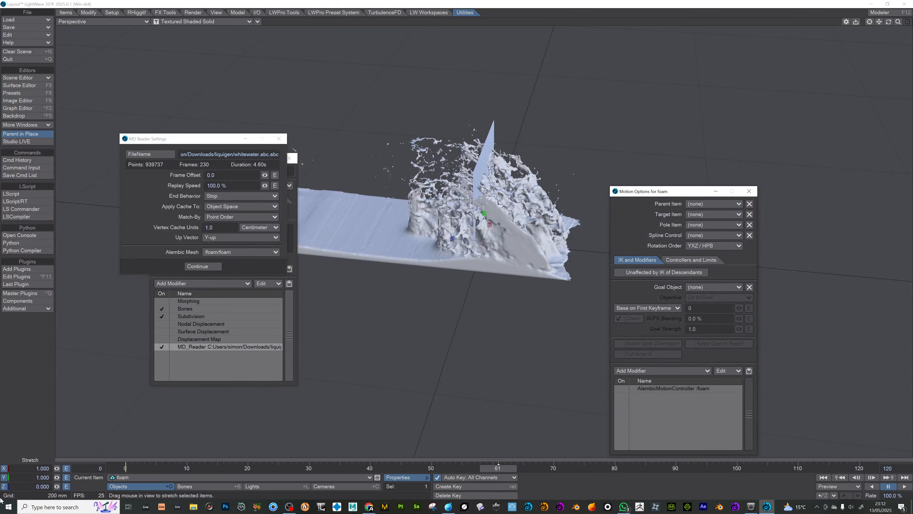
{"action": "left_click", "coordinate": [36, 486]}
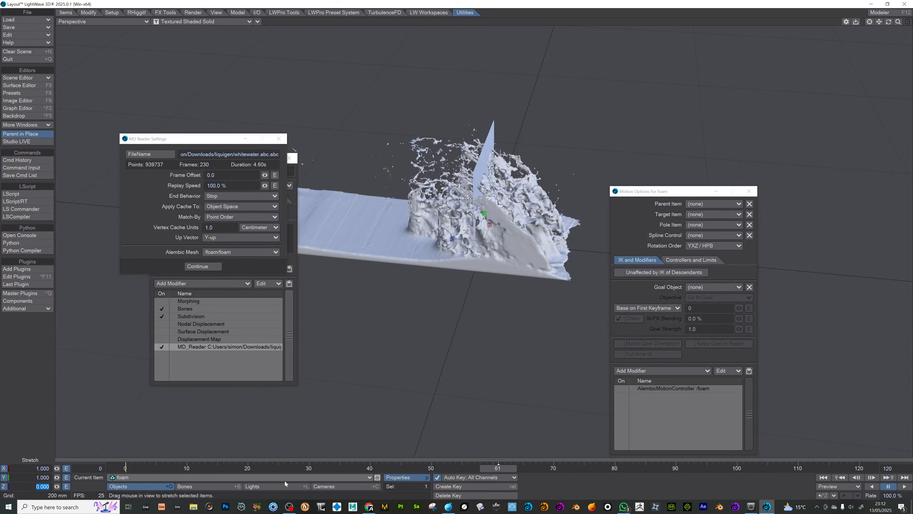
{"action": "type", "text": "-1"}
{"action": "key", "text": "Return"}
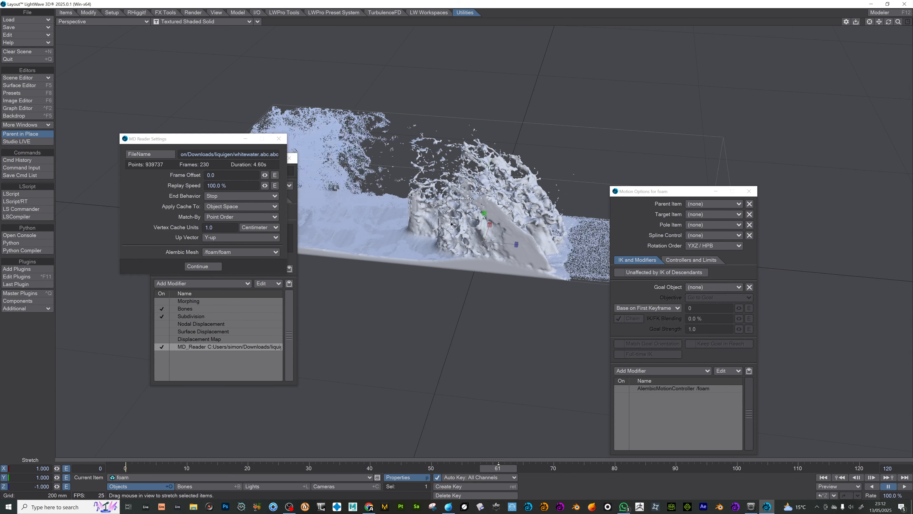
{"action": "left_click_drag", "start_coordinate": [652, 191], "coordinate": [832, 194]}
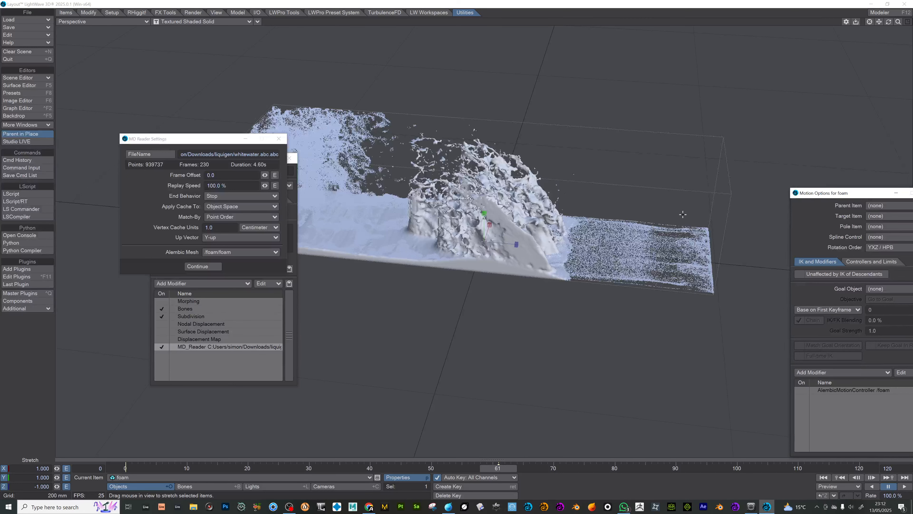
Try Z-up again on the mirrored foam, restore Y-up and close its MD_Reader settings.
{"action": "left_click", "coordinate": [219, 237]}
{"action": "left_click", "coordinate": [229, 245]}
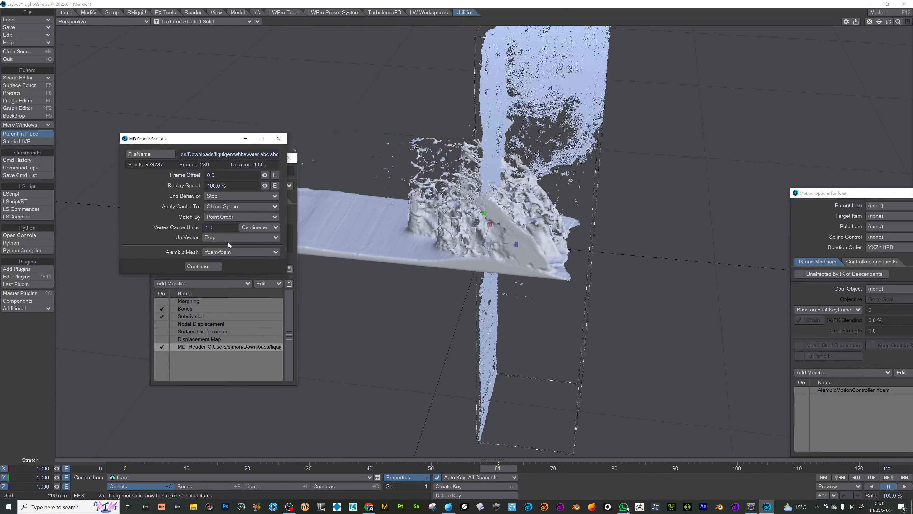
{"action": "left_click", "coordinate": [228, 239]}
{"action": "left_click", "coordinate": [228, 236]}
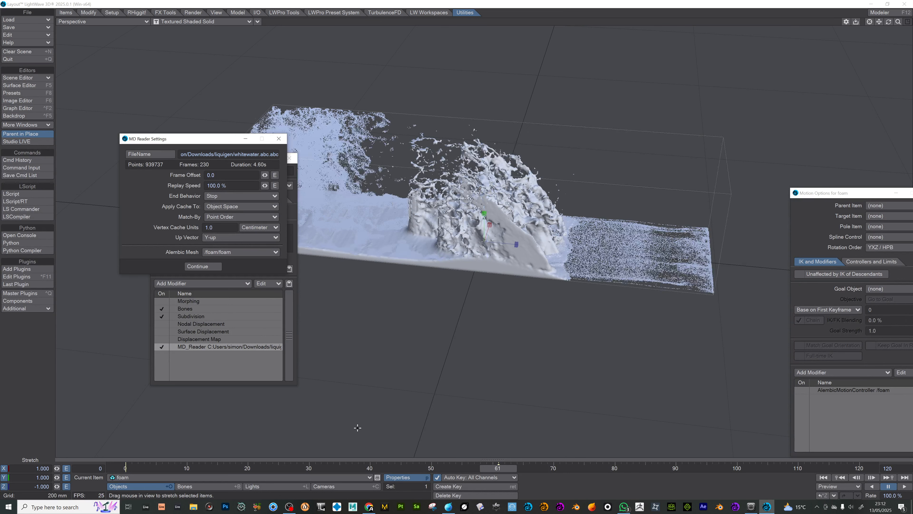
{"action": "left_click", "coordinate": [197, 266]}
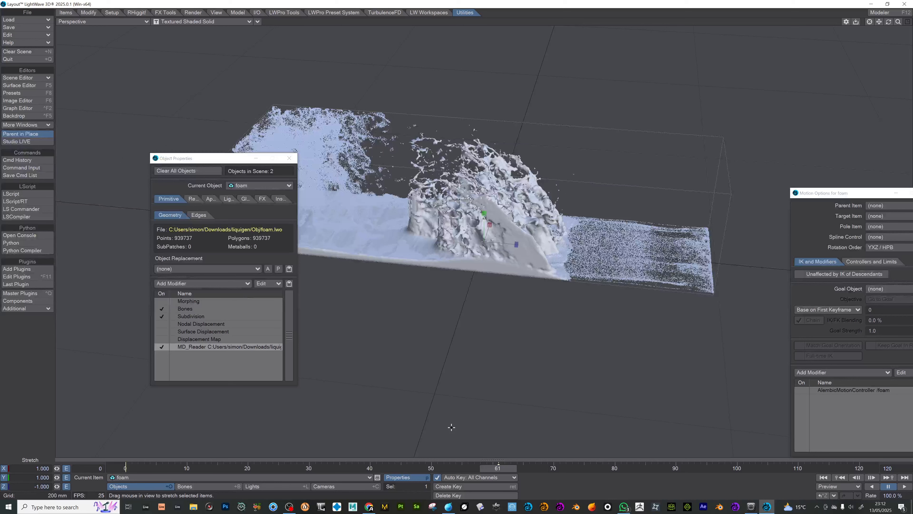
Rotate the foam object to a heading of 180° and keep its motion options clear of the model.
{"action": "key", "text": "y"}
{"action": "left_click", "coordinate": [29, 469]}
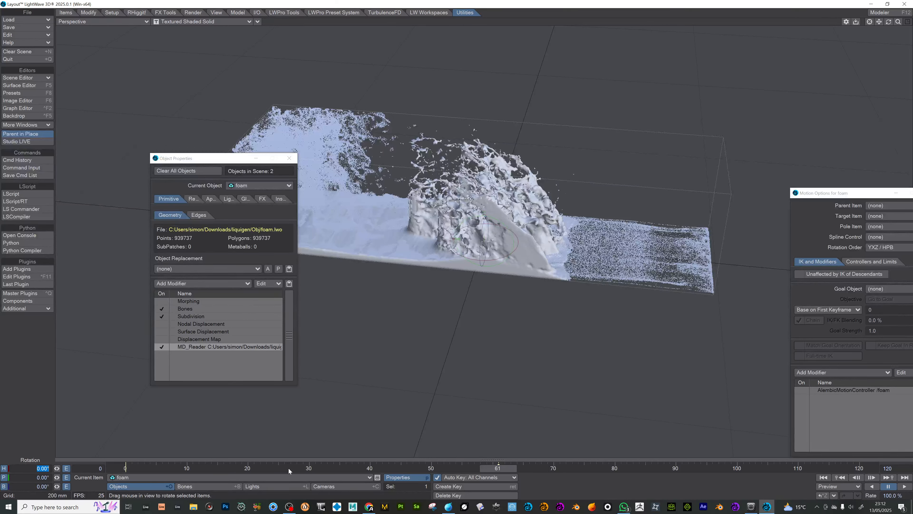
{"action": "type", "text": "180"}
{"action": "key", "text": "Return"}
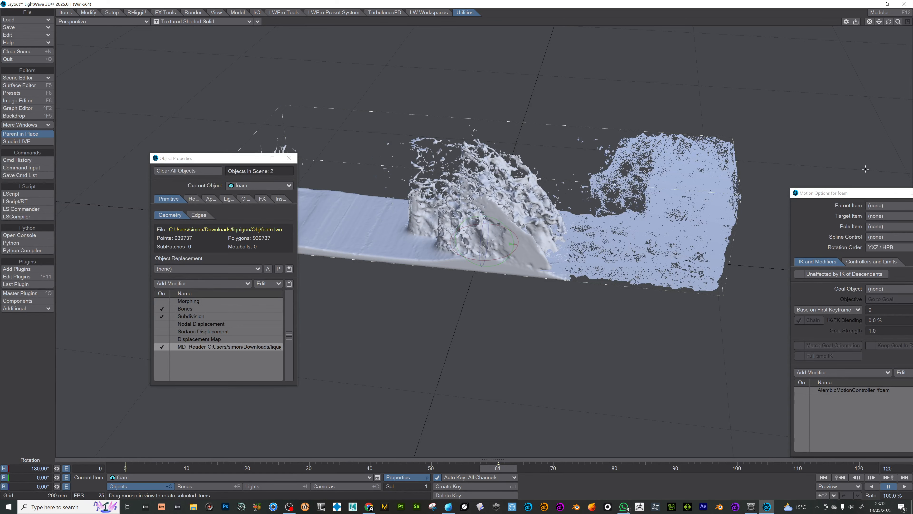
{"action": "left_click_drag", "start_coordinate": [848, 193], "coordinate": [821, 162]}
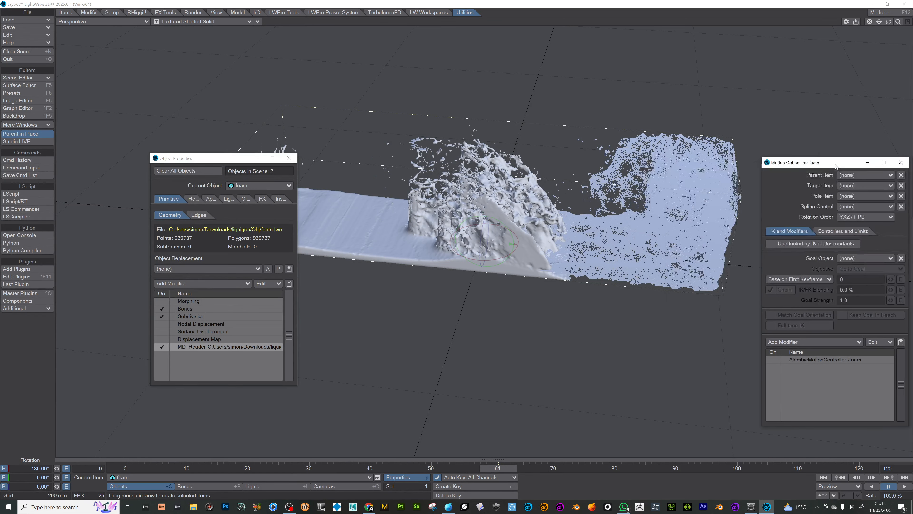
Try to rotate the liquid object to a heading of 180° at frame 0, checking its alignment with the foam at frame 62.
{"action": "left_click", "coordinate": [253, 468]}
{"action": "key", "text": "Down"}
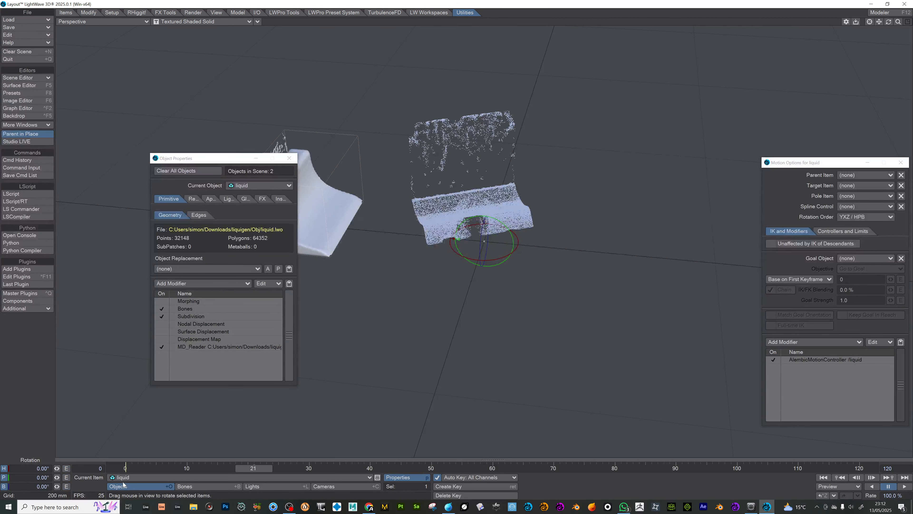
{"action": "left_click", "coordinate": [115, 470]}
{"action": "left_click", "coordinate": [25, 467]}
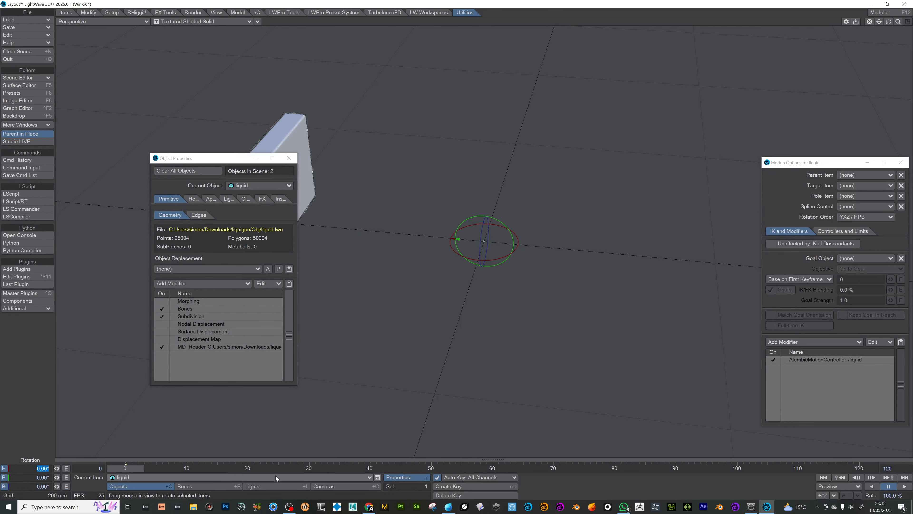
{"action": "type", "text": "180"}
{"action": "key", "text": "Return"}
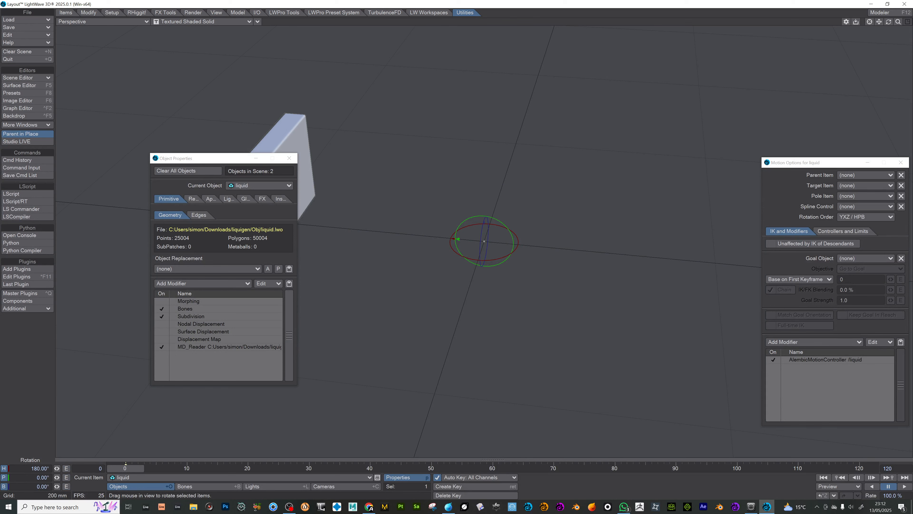
{"action": "left_click", "coordinate": [504, 468]}
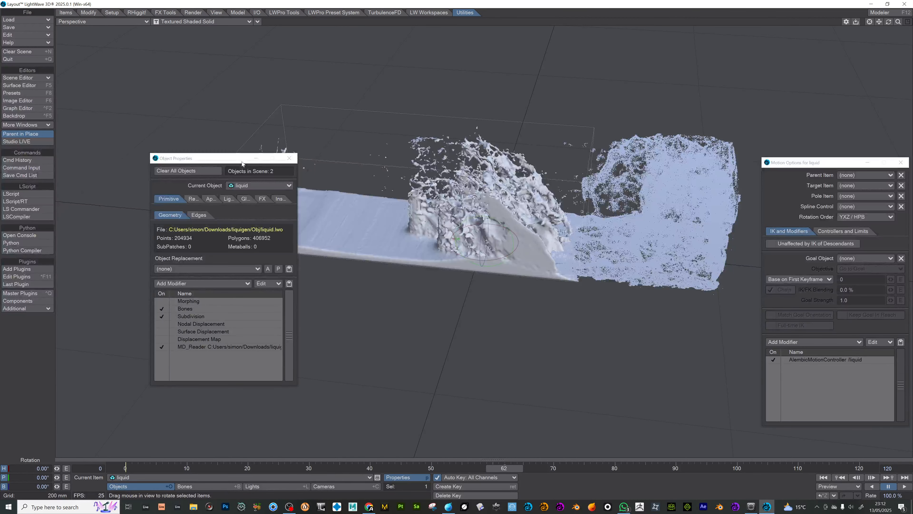
{"action": "left_click_drag", "start_coordinate": [242, 164], "coordinate": [312, 302]}
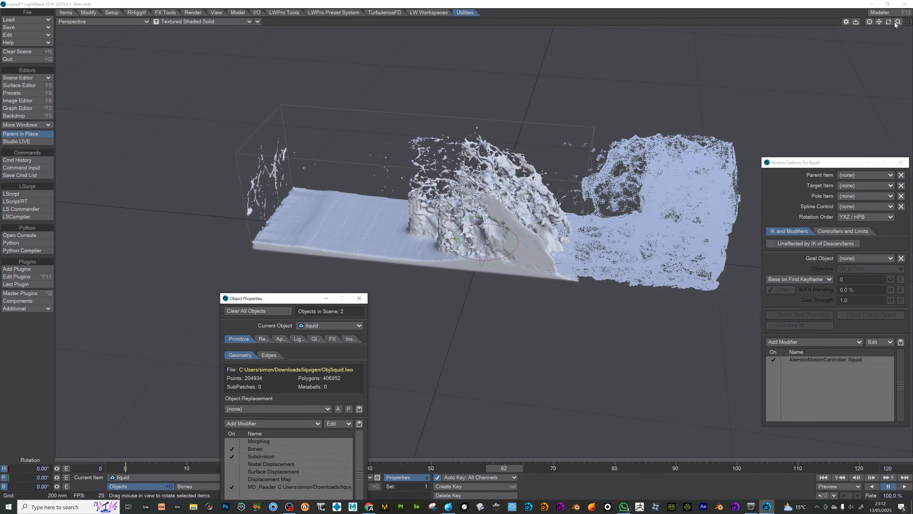
{"action": "mouse_move", "coordinate": [889, 22]}
{"action": "left_mouse_down"}
{"action": "mouse_move", "coordinate": [885, 15]}
{"action": "mouse_move", "coordinate": [860, 34]}
{"action": "mouse_move", "coordinate": [892, 15]}
{"action": "mouse_move", "coordinate": [879, 28]}
{"action": "left_mouse_up"}
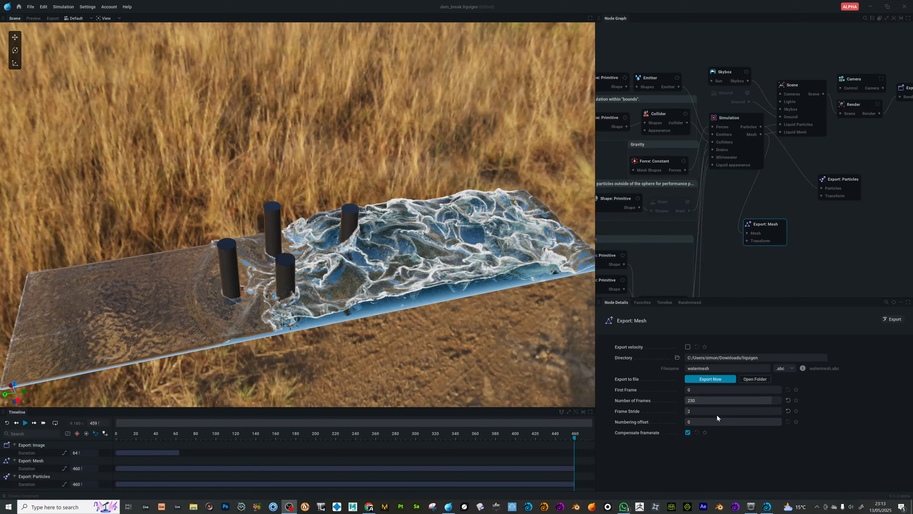
Switch to LiquiGen, place the Export: Particles node beside Export: Mesh and review its general export settings.
{"action": "left_click_drag", "start_coordinate": [860, 181], "coordinate": [849, 223]}
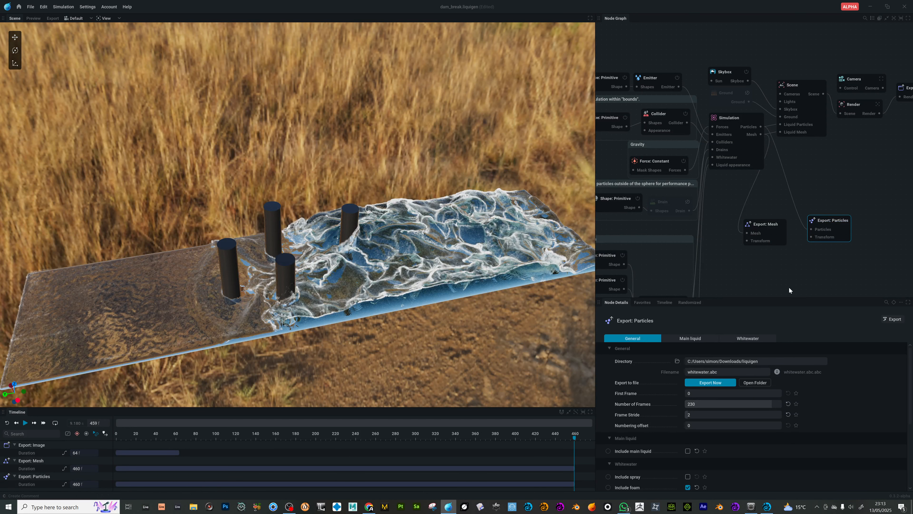
{"action": "scroll", "coordinate": [843, 288], "scroll_direction": "down", "scroll_amount": 5}
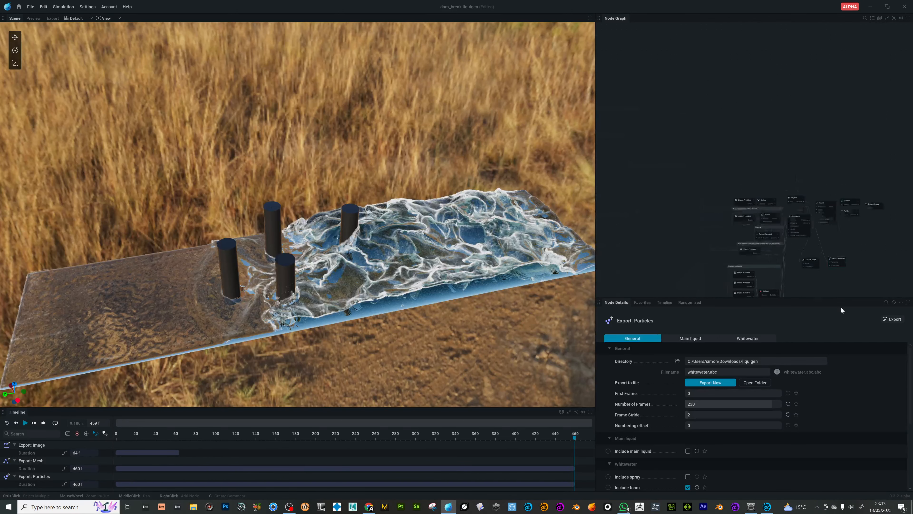
{"action": "scroll", "coordinate": [816, 257], "scroll_direction": "up", "scroll_amount": 5}
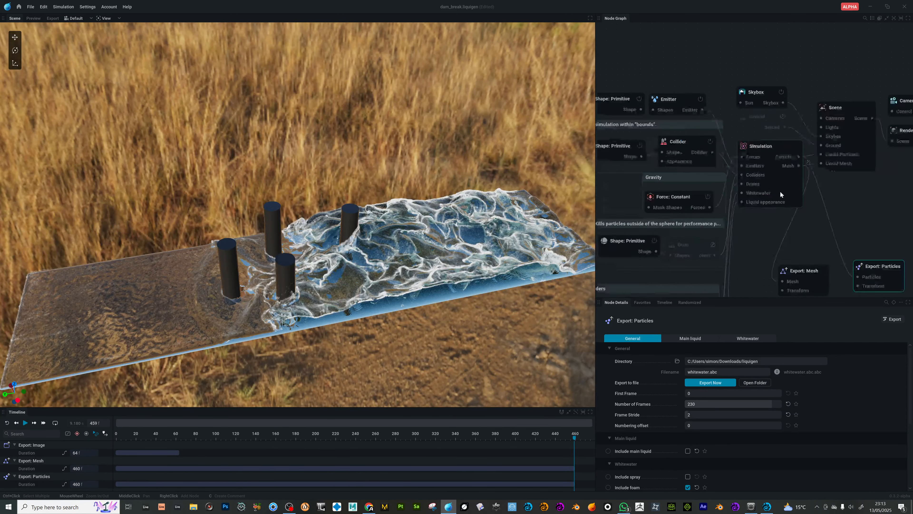
{"action": "middle_click_drag", "start_coordinate": [780, 191], "coordinate": [727, 38]}
{"action": "scroll", "coordinate": [856, 406], "scroll_direction": "down", "scroll_amount": 1}
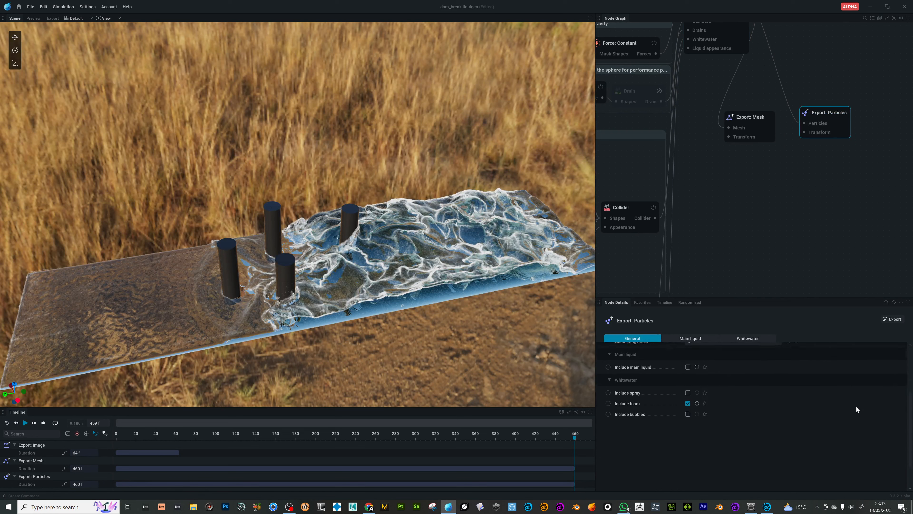
{"action": "scroll", "coordinate": [858, 410], "scroll_direction": "up", "scroll_amount": 1}
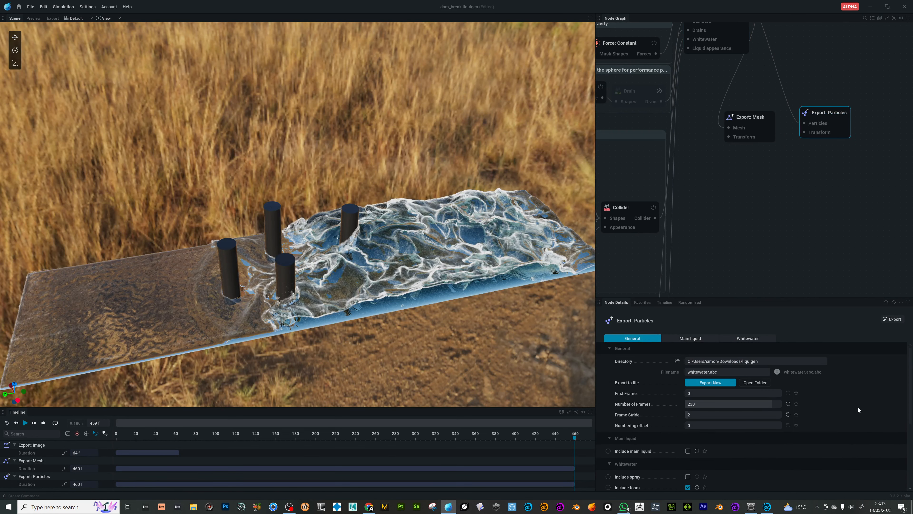
Compare the Export: Mesh and Export: Particles settings, including framerate compensation and the whitewater options.
{"action": "left_click", "coordinate": [769, 128]}
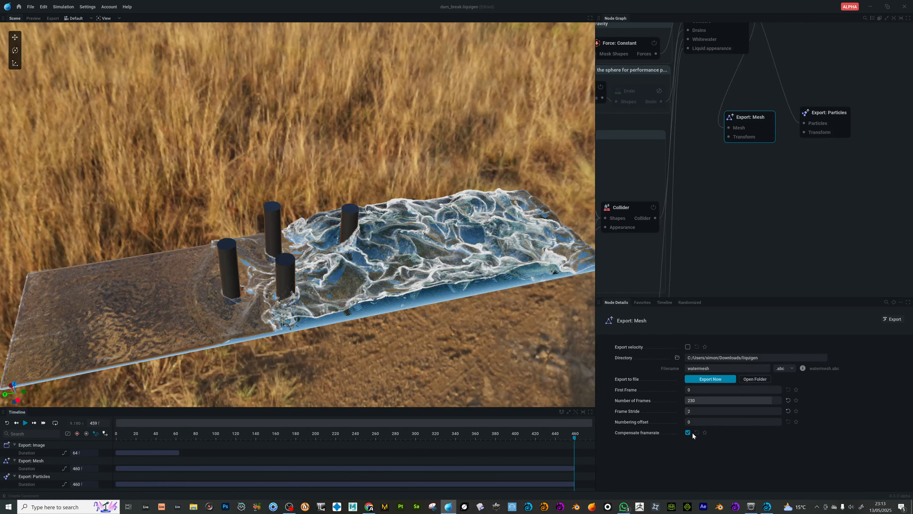
{"action": "left_click", "coordinate": [839, 117]}
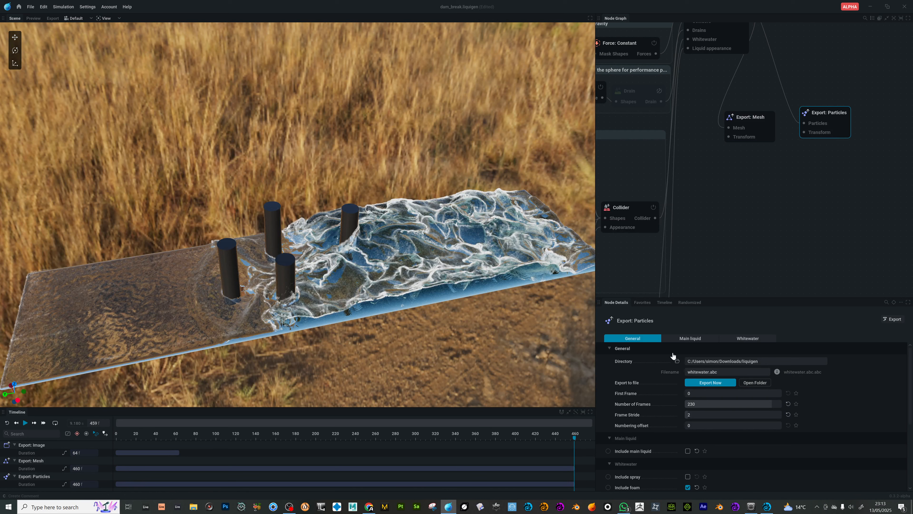
{"action": "scroll", "coordinate": [877, 414], "scroll_direction": "down", "scroll_amount": 2}
{"action": "scroll", "coordinate": [877, 413], "scroll_direction": "up", "scroll_amount": 2}
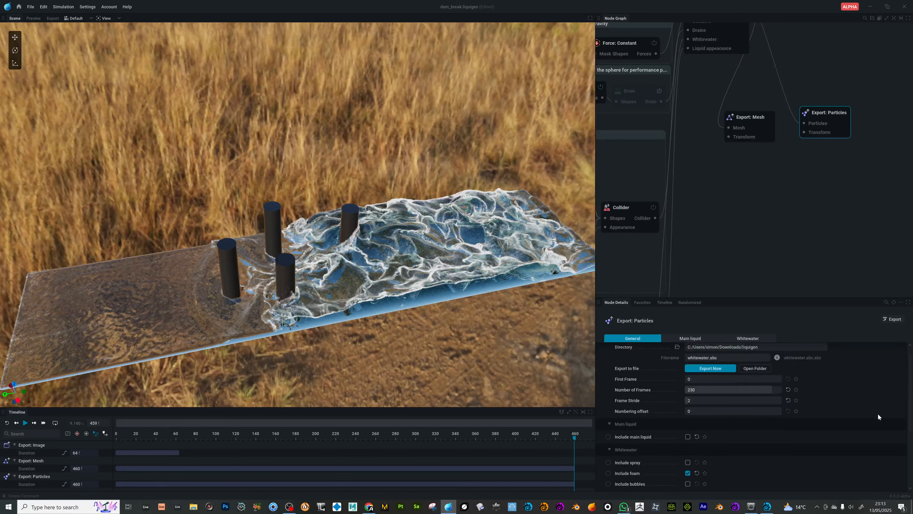
{"action": "left_click", "coordinate": [746, 340]}
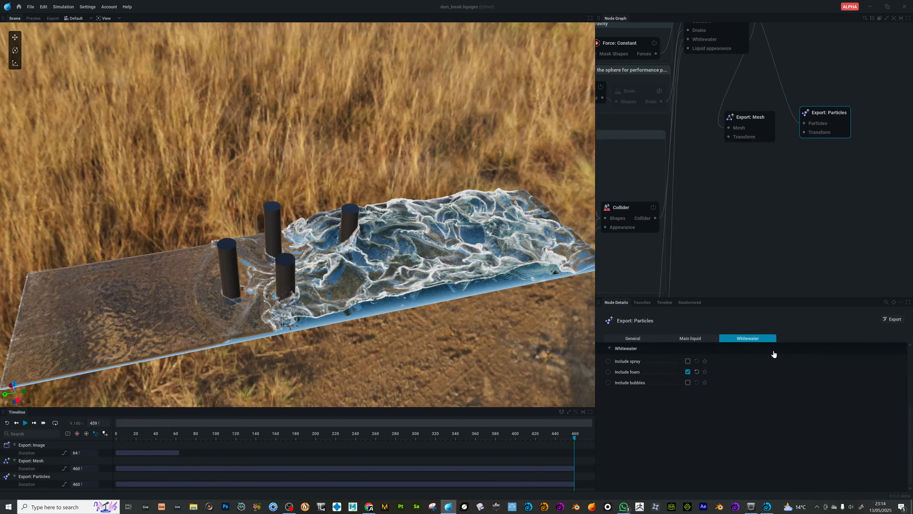
{"action": "left_click", "coordinate": [635, 337]}
Re-export watermesh.abc with Compensate framerate turned off, overwriting the existing file, and return to LightWave Layout.
{"action": "left_click", "coordinate": [753, 116]}
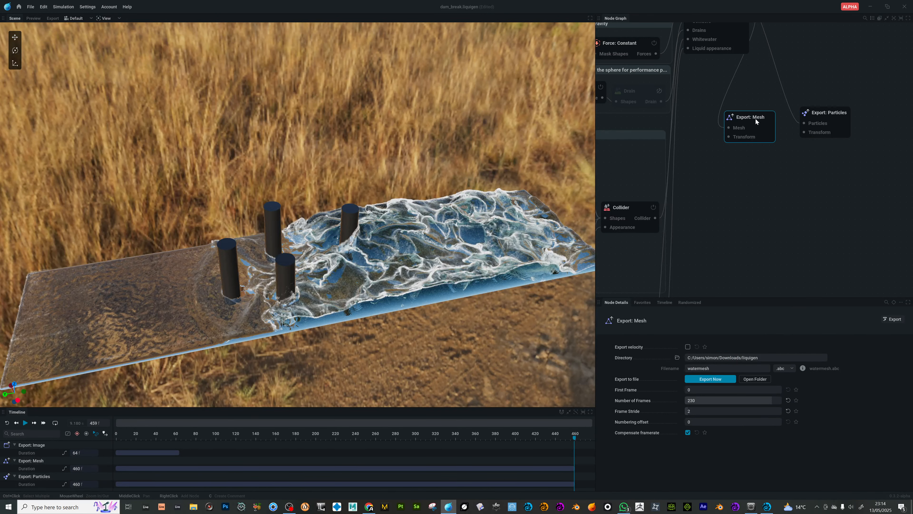
{"action": "left_click", "coordinate": [688, 432]}
{"action": "left_click", "coordinate": [899, 319]}
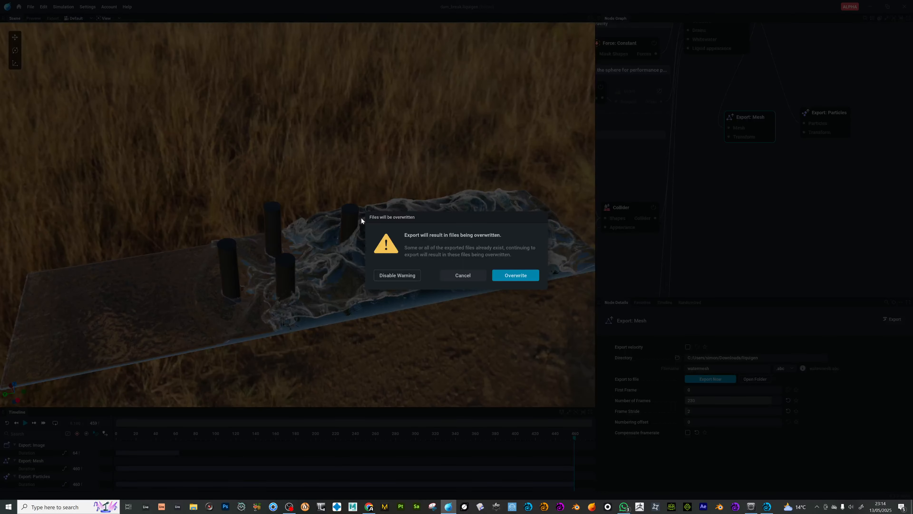
{"action": "left_click", "coordinate": [518, 275]}
{"action": "left_click", "coordinate": [515, 276]}
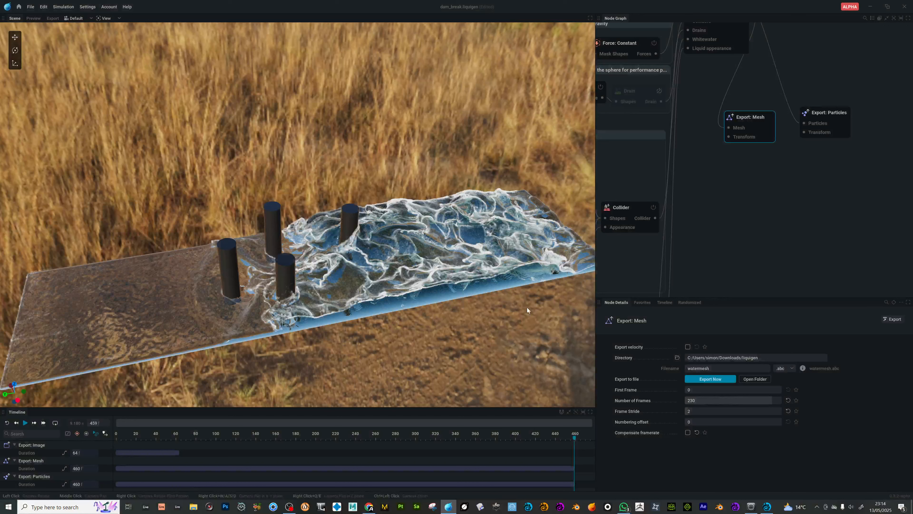
{"action": "left_click", "coordinate": [767, 507]}
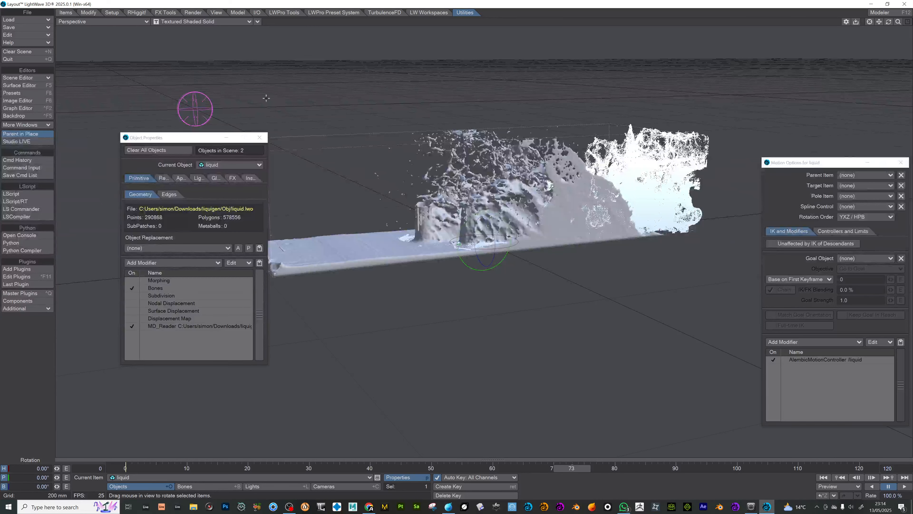
Clear the LightWave scene without saving, switch to LiquiGen and re-export watermesh.abc from the Export: Mesh node, overwriting the existing file.
{"action": "left_click", "coordinate": [17, 52]}
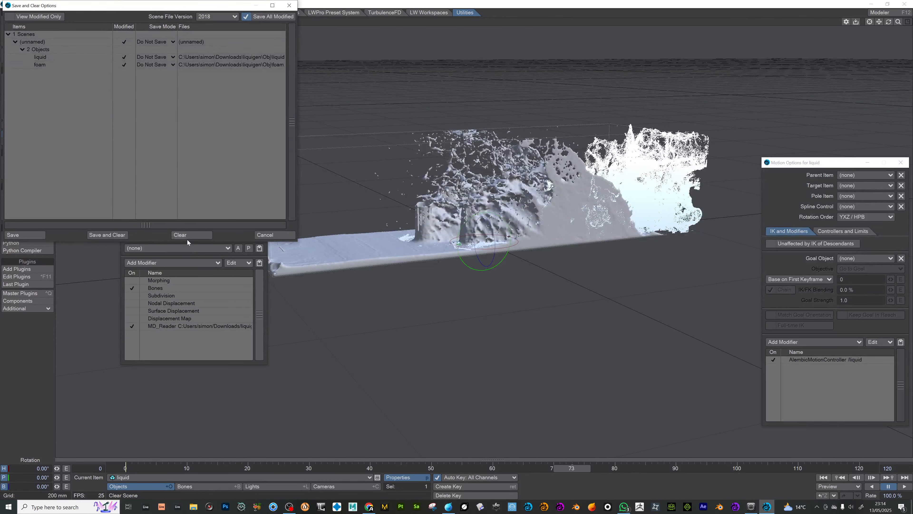
{"action": "left_click", "coordinate": [187, 236]}
{"action": "left_click", "coordinate": [448, 506]}
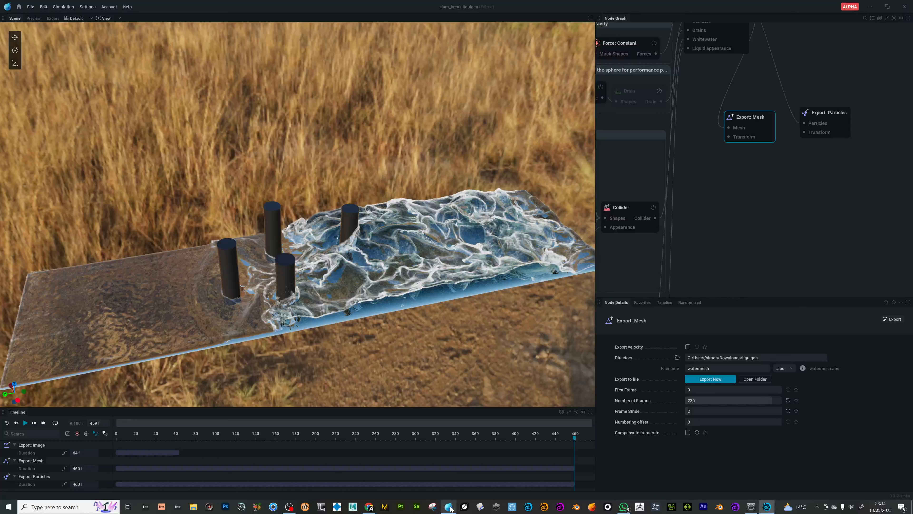
{"action": "left_click", "coordinate": [895, 319]}
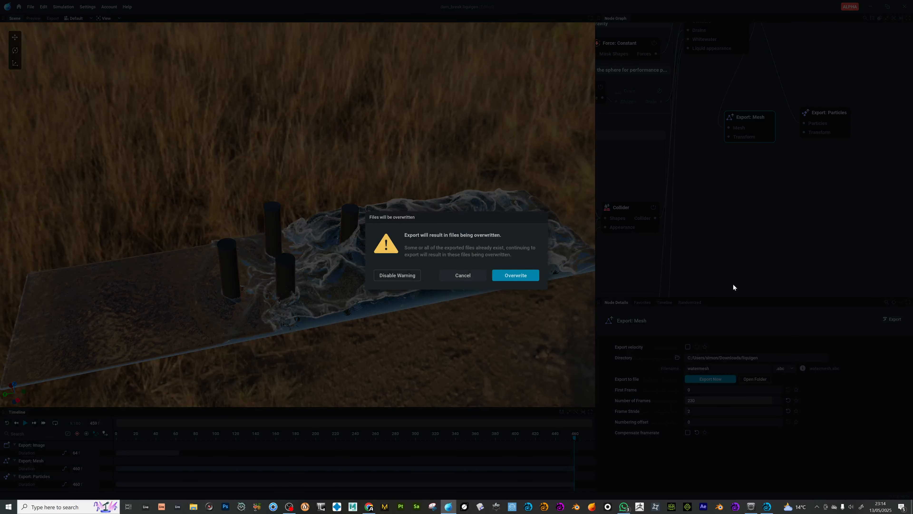
{"action": "left_click", "coordinate": [528, 276]}
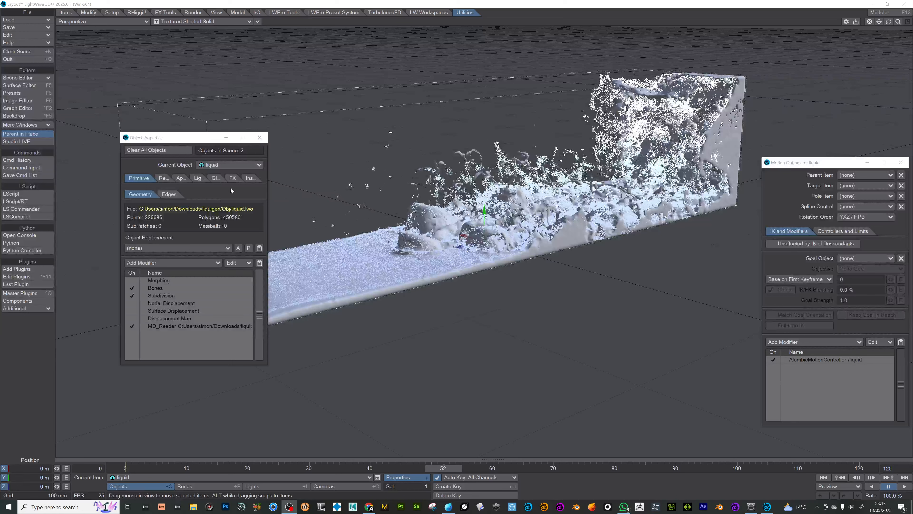
Check the Export: Mesh settings in LiquiGen, return to LightWave Layout and inspect how the liquid mesh lines up with the foam.
{"action": "left_click", "coordinate": [449, 507]}
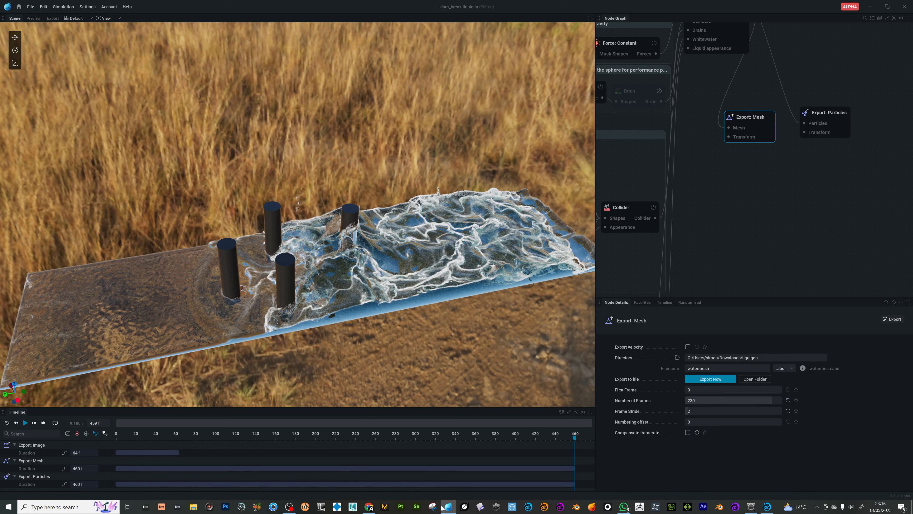
{"action": "left_click", "coordinate": [767, 507]}
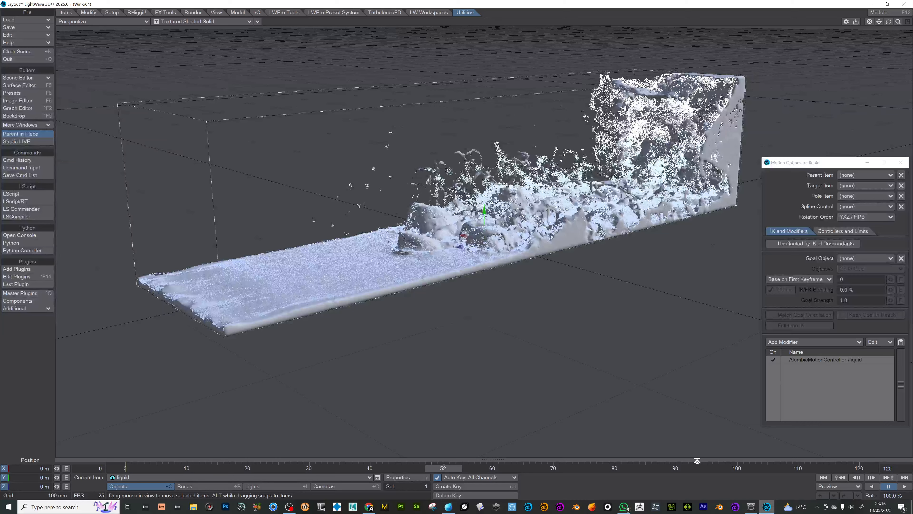
{"action": "left_click_drag", "start_coordinate": [889, 23], "coordinate": [820, 29]}
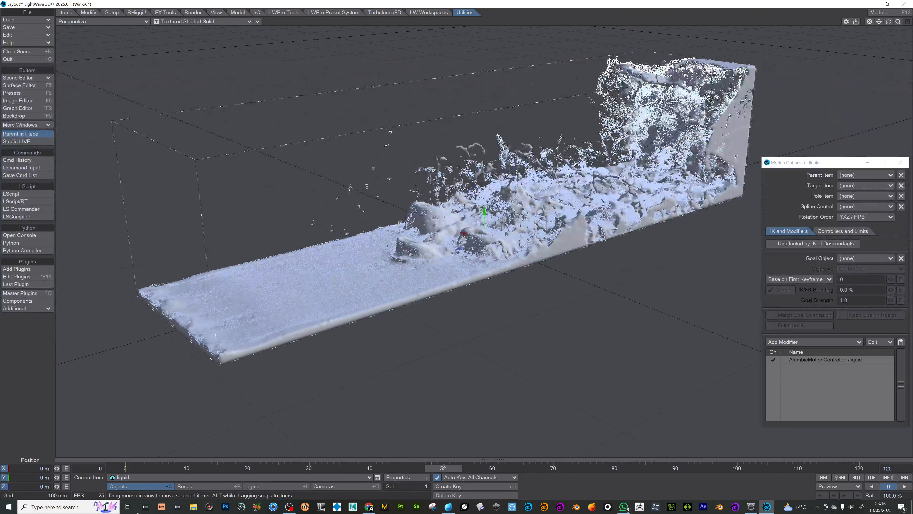
Add an Instance Generator to the liquid object and view its generation settings.
{"action": "left_click", "coordinate": [403, 478]}
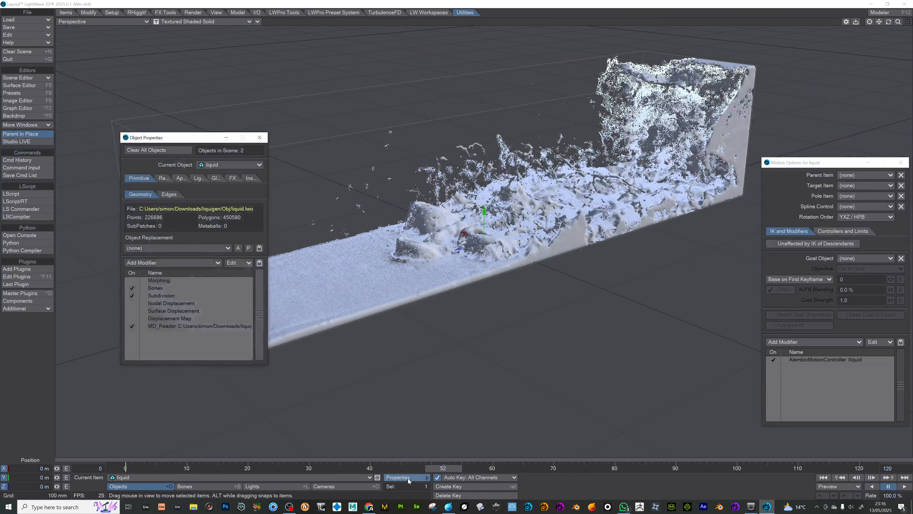
{"action": "left_click", "coordinate": [251, 178]}
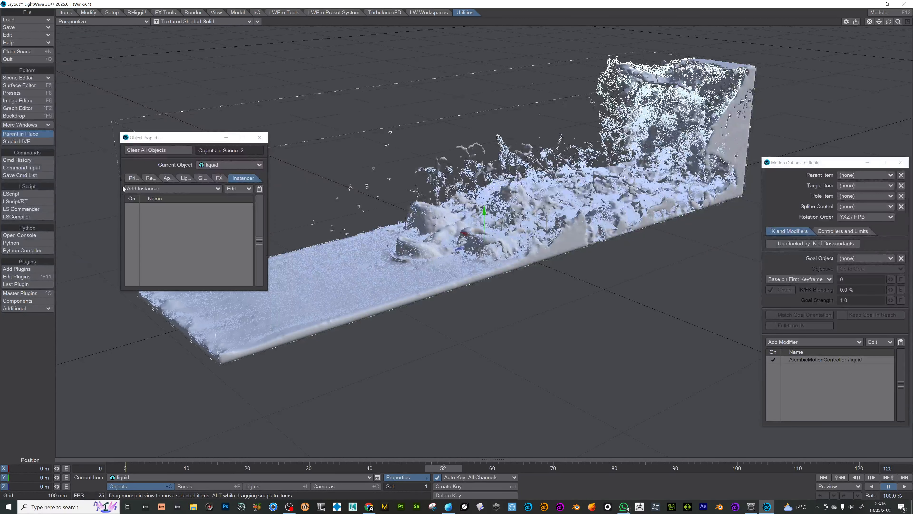
{"action": "left_click", "coordinate": [140, 188]}
{"action": "left_click", "coordinate": [151, 188]}
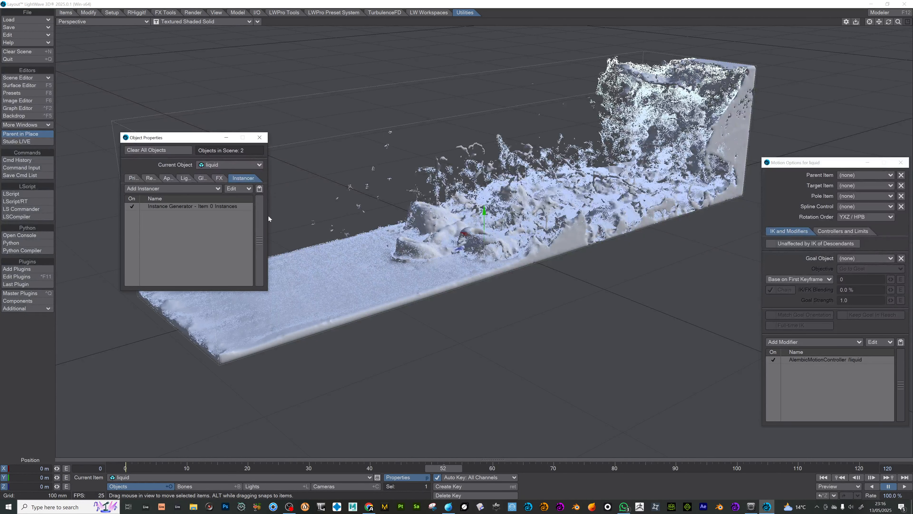
{"action": "double_click", "coordinate": [223, 207]}
{"action": "left_click_drag", "start_coordinate": [438, 114], "coordinate": [596, 276]}
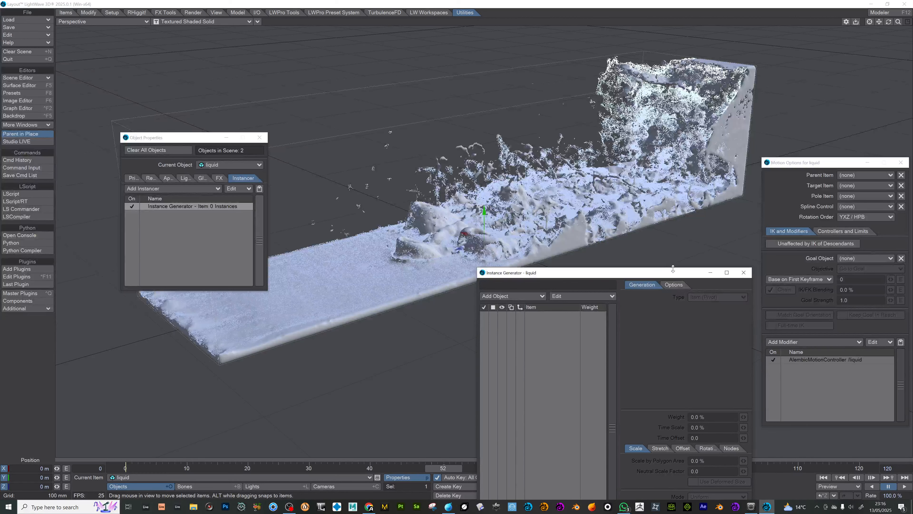
{"action": "left_click_drag", "start_coordinate": [673, 271], "coordinate": [732, 124]}
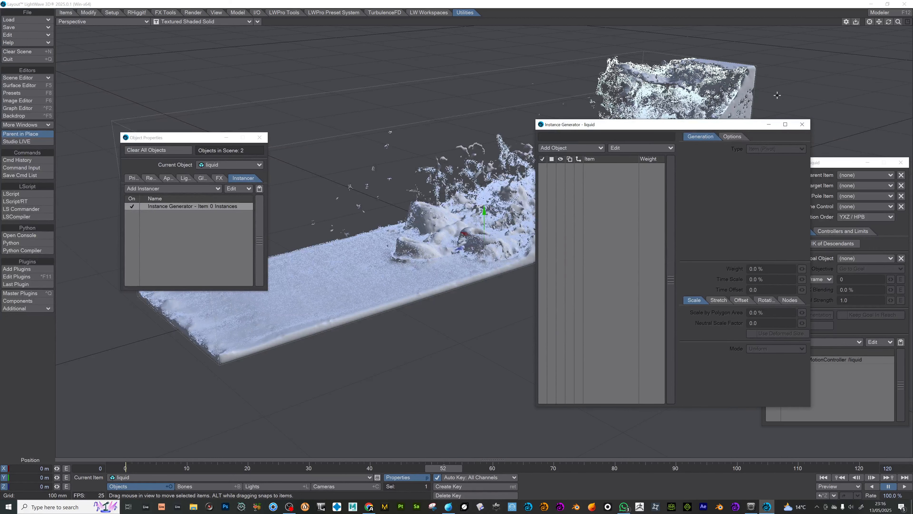
{"action": "left_click", "coordinate": [803, 124]}
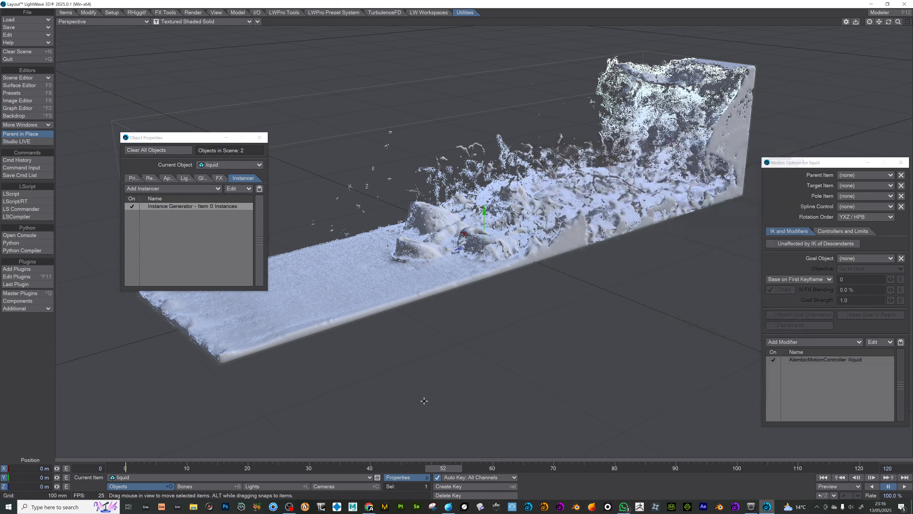